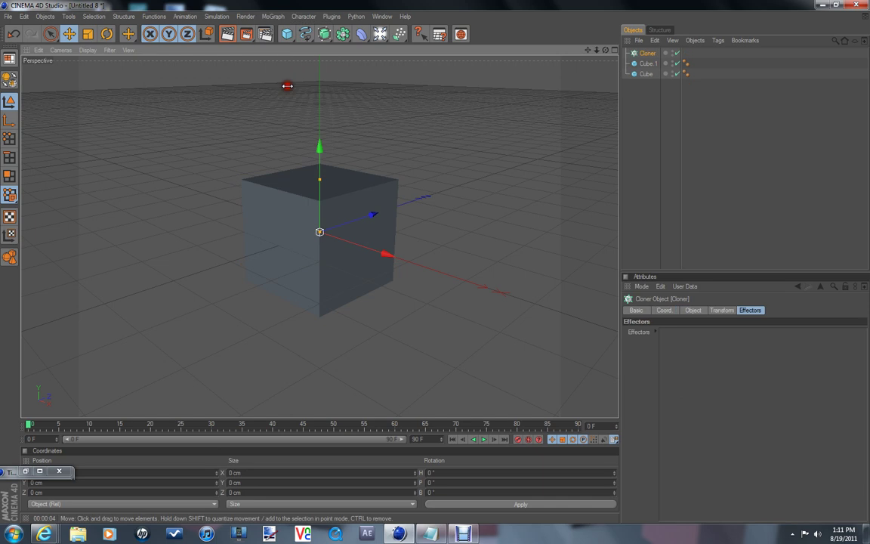
Switch to the Notepad notes and highlight instruction 3 on putting the cubes in the cloner and making a sound effector.
{"action": "left_click", "coordinate": [429, 533]}
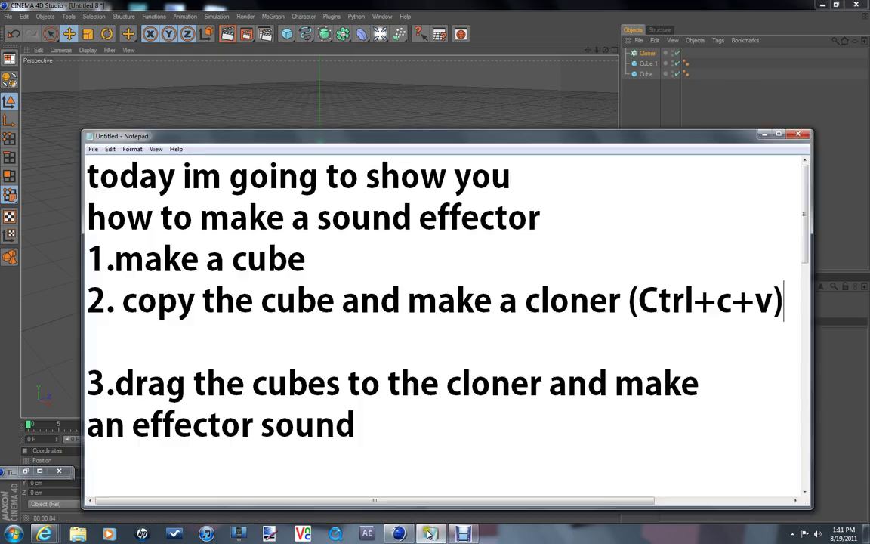
{"action": "left_click_drag", "start_coordinate": [805, 244], "coordinate": [806, 255]}
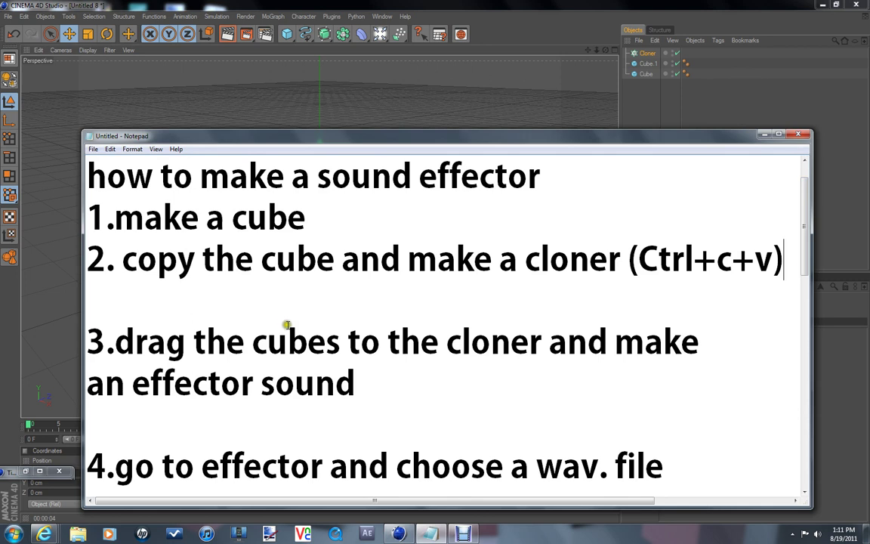
{"action": "left_click_drag", "start_coordinate": [355, 383], "coordinate": [89, 342]}
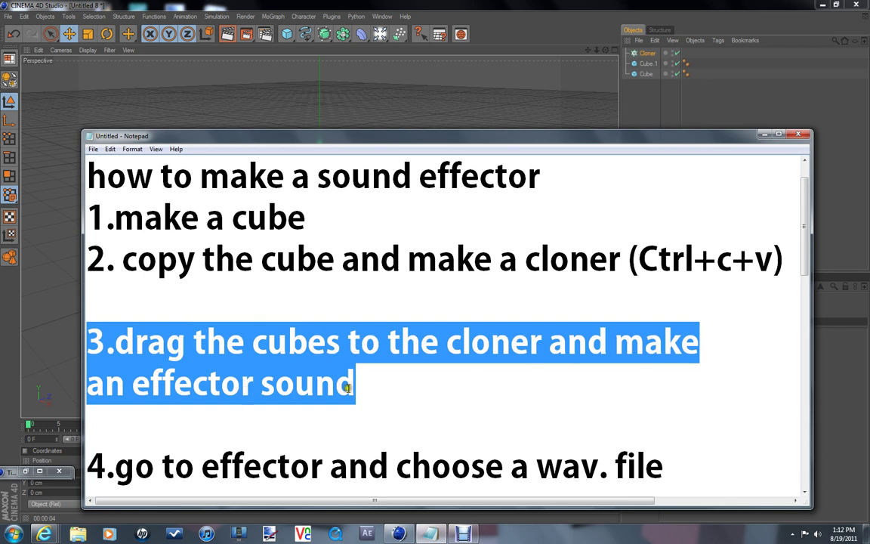
{"action": "left_click", "coordinate": [521, 389]}
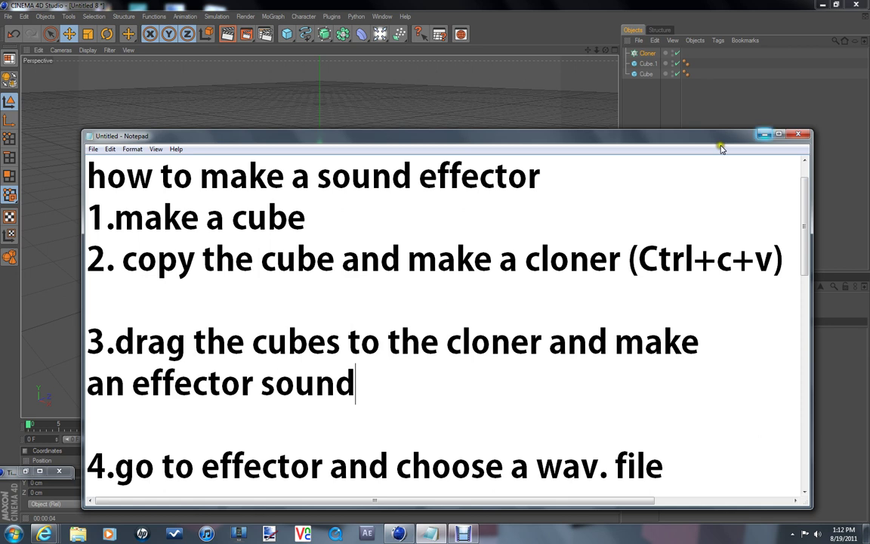
{"action": "left_click", "coordinate": [772, 135]}
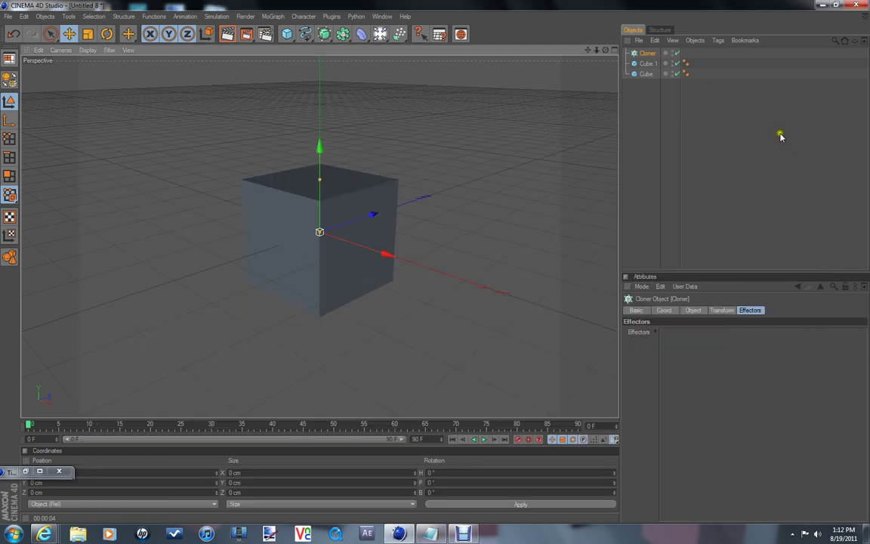
Make both cubes children of the Cloner and add a MoGraph Sound effector to the scene.
{"action": "left_click", "coordinate": [646, 64]}
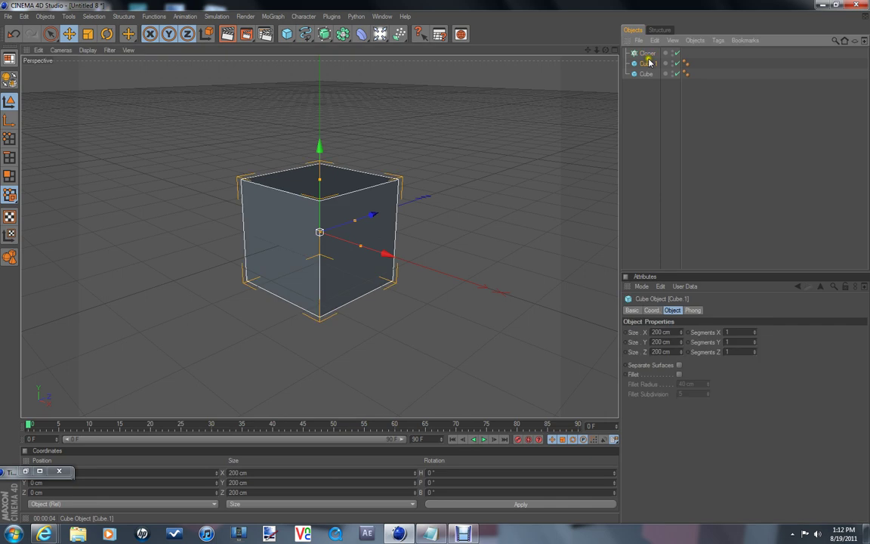
{"action": "left_click", "coordinate": [646, 74], "text": "shift"}
{"action": "left_click", "coordinate": [653, 75], "text": "ctrl"}
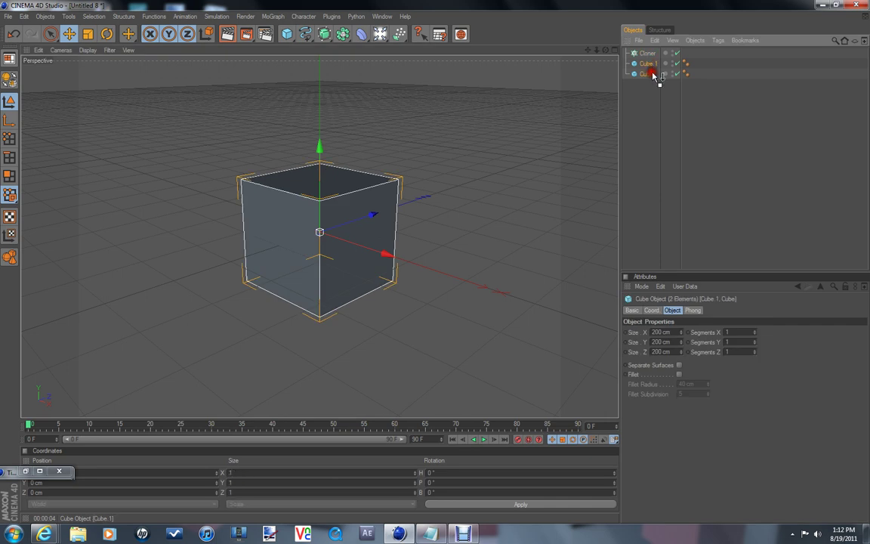
{"action": "left_click_drag", "start_coordinate": [654, 75], "coordinate": [648, 54]}
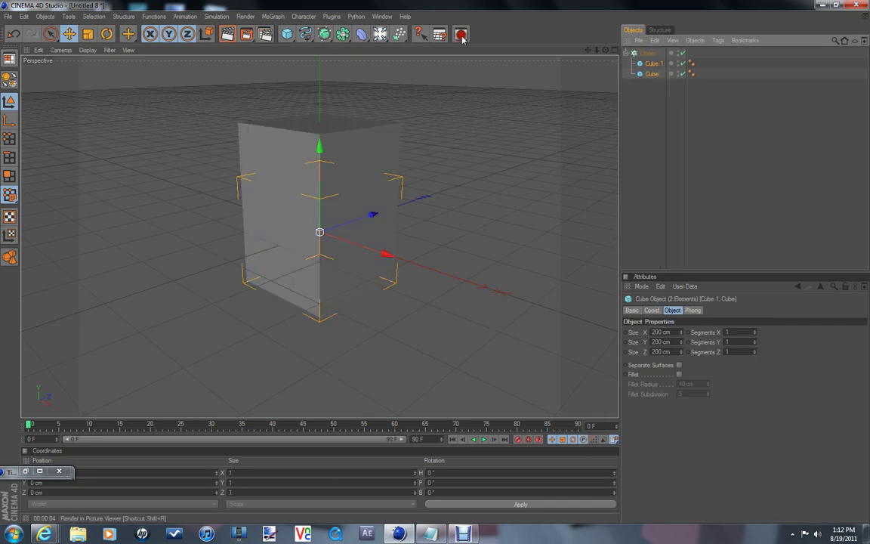
{"action": "left_click", "coordinate": [272, 16]}
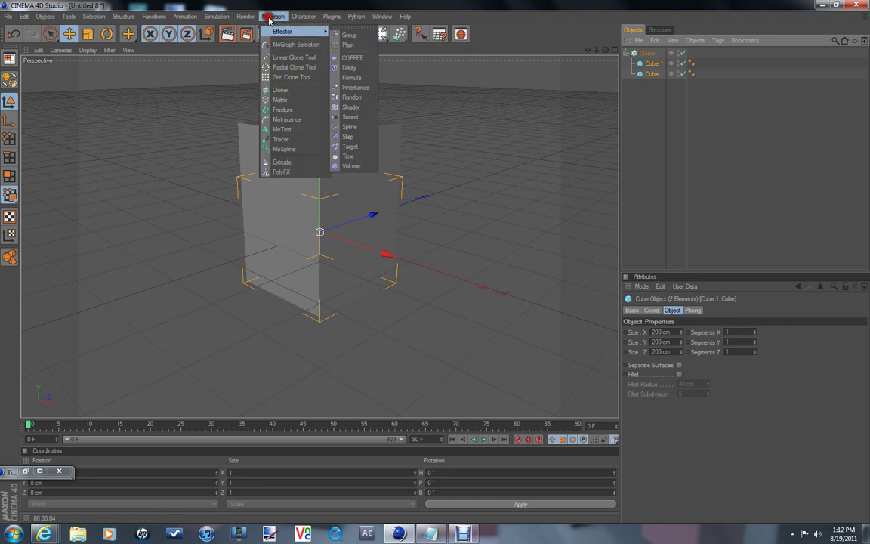
{"action": "left_click", "coordinate": [353, 116]}
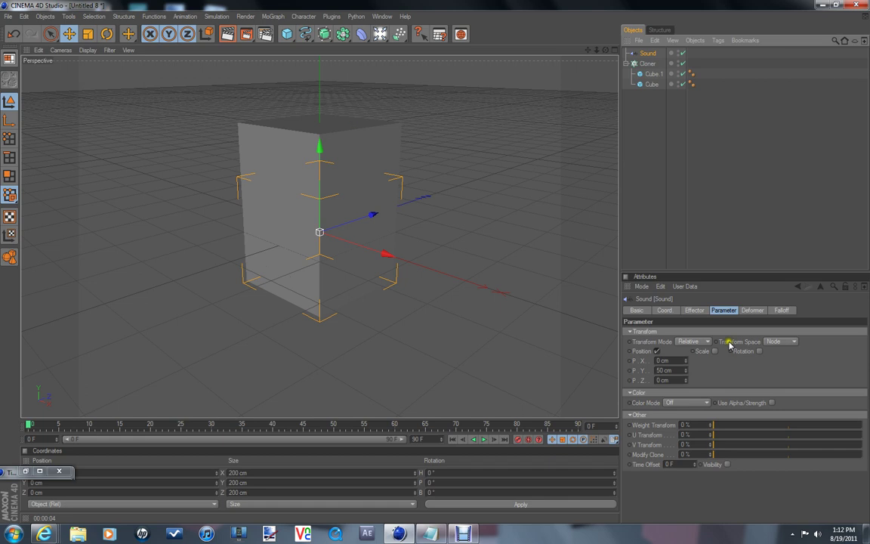
Return to the Notepad notes and highlight instruction 4 on choosing a WAV file for the effector.
{"action": "key", "text": "alt+Tab"}
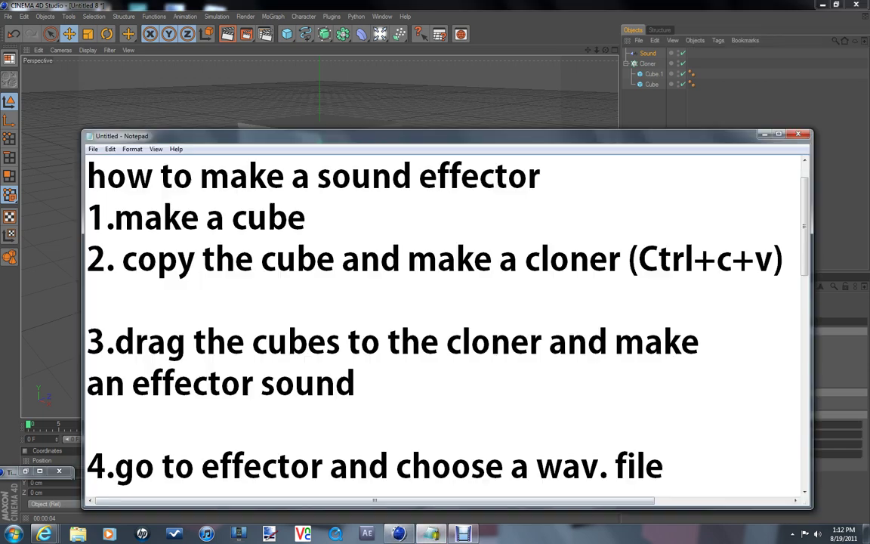
{"action": "left_click", "coordinate": [515, 391]}
{"action": "left_click_drag", "start_coordinate": [805, 224], "coordinate": [803, 266]}
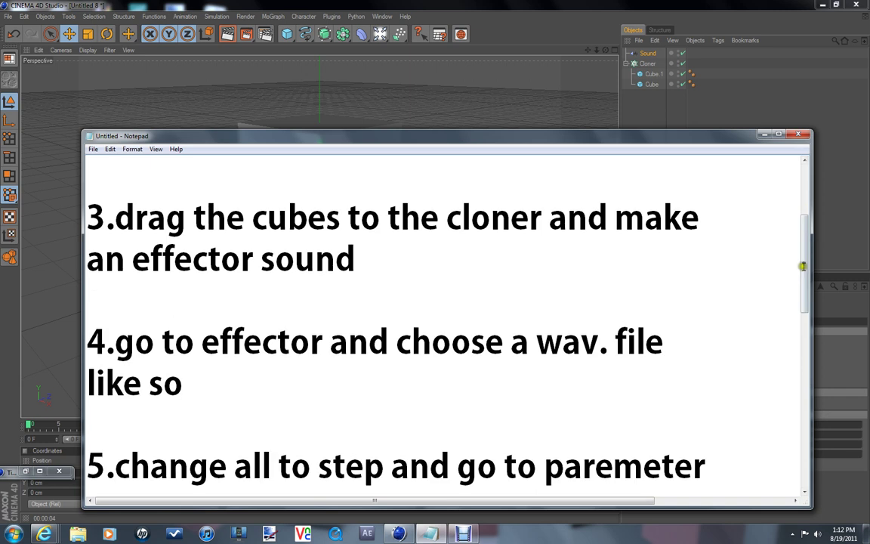
{"action": "left_click_drag", "start_coordinate": [600, 343], "coordinate": [182, 391]}
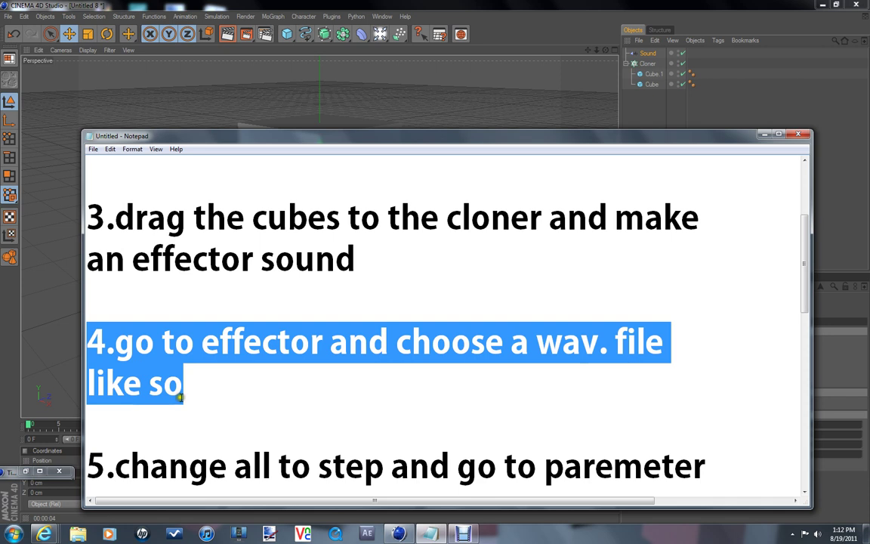
{"action": "left_click", "coordinate": [764, 135]}
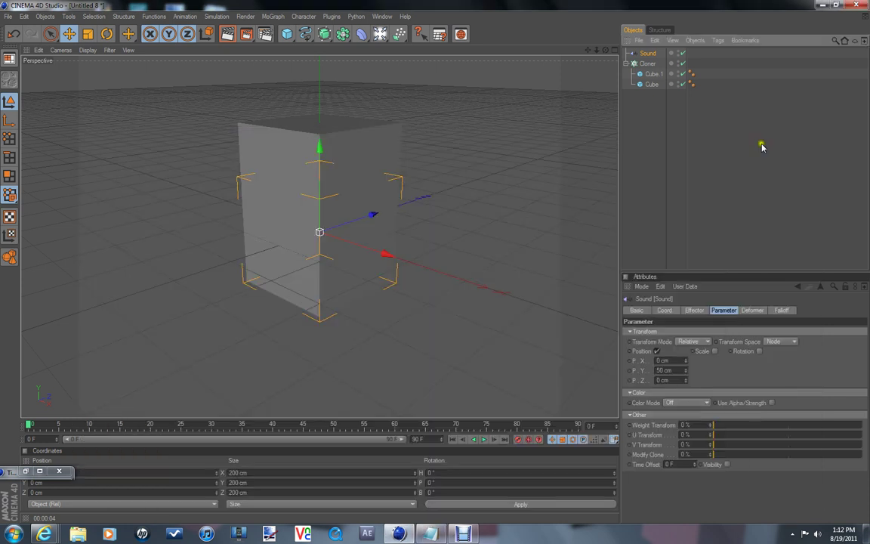
Load the wave file "The Roots - Here i come [Step Up 3D Soundtrack]" from the Desktop as the Sound effector's sound file.
{"action": "left_click", "coordinate": [693, 310]}
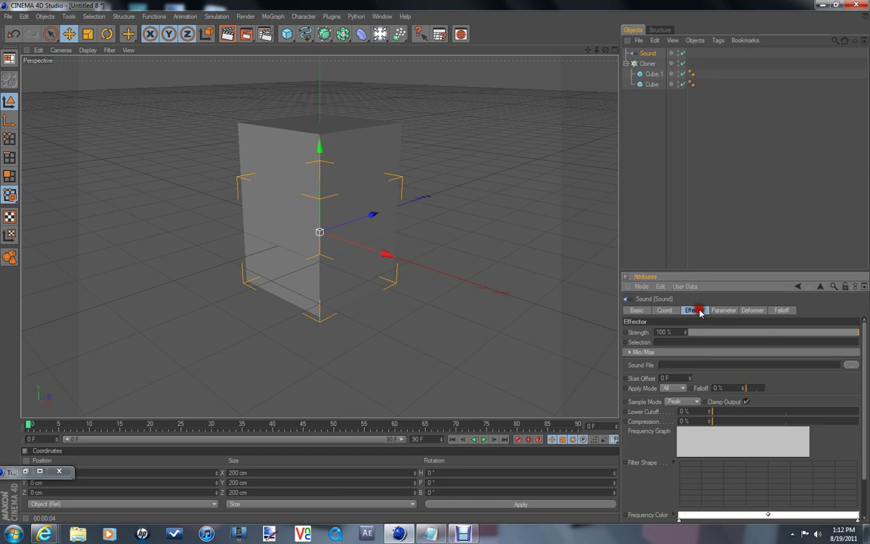
{"action": "left_click", "coordinate": [847, 365]}
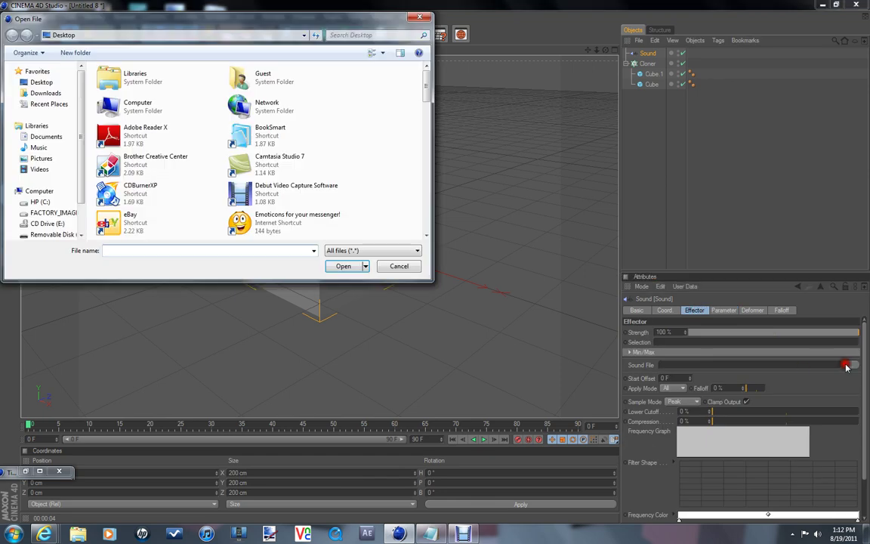
{"action": "left_click_drag", "start_coordinate": [426, 86], "coordinate": [424, 214]}
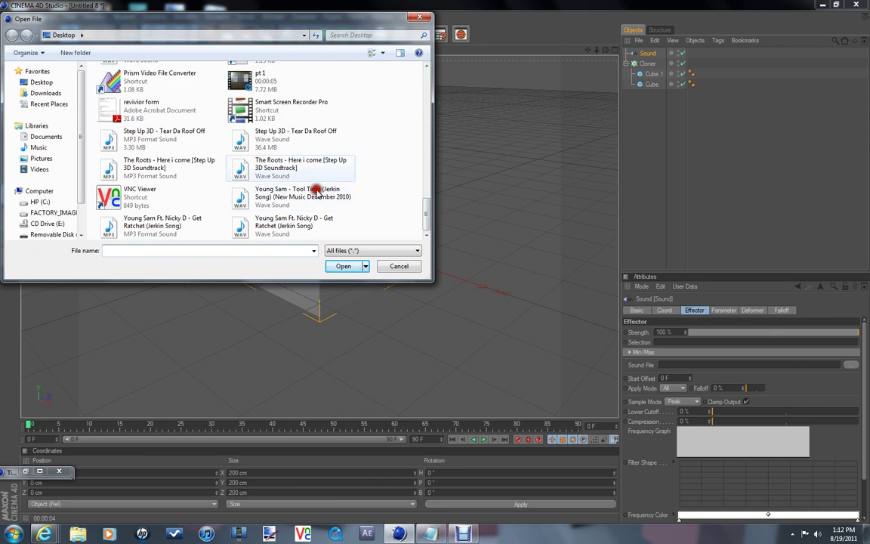
{"action": "double_click", "coordinate": [236, 181]}
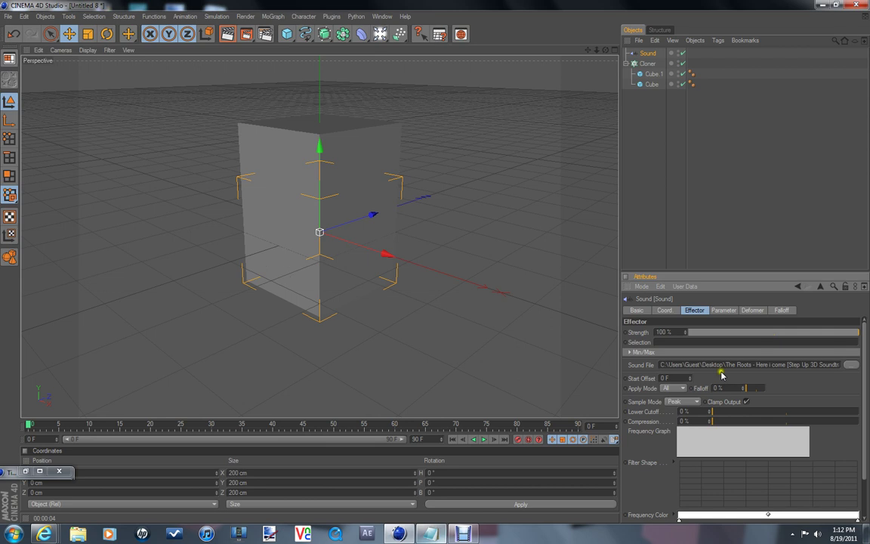
Consult the Notepad notes again and highlight instruction 5 on changing All to Step and going to the parameters.
{"action": "key", "text": "alt+Tab"}
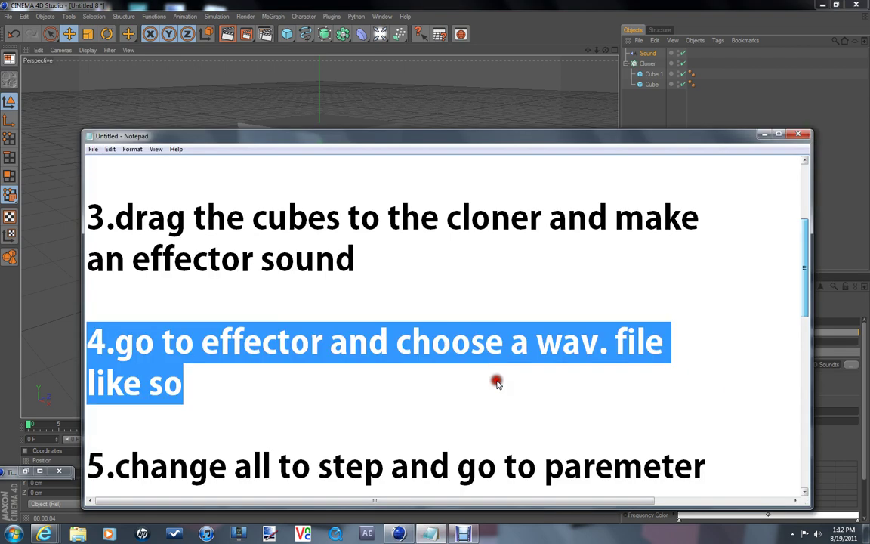
{"action": "left_click_drag", "start_coordinate": [805, 236], "coordinate": [805, 270]}
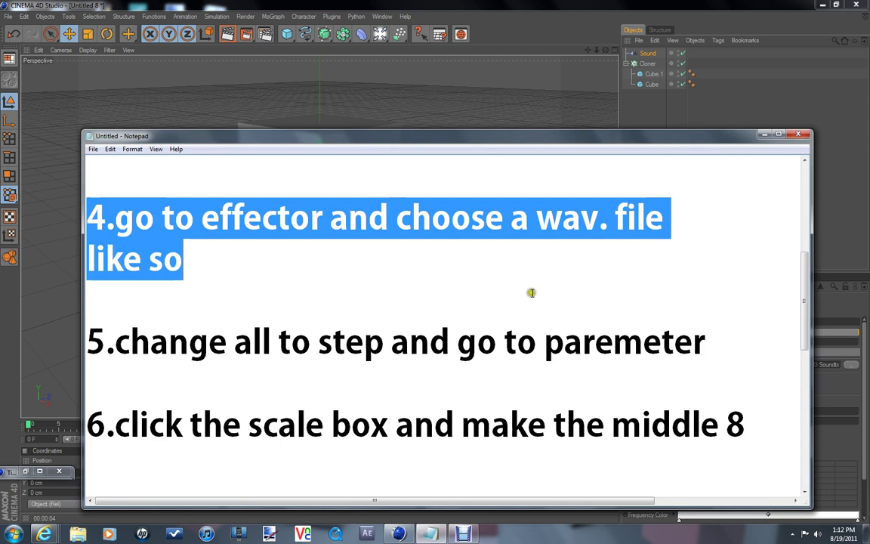
{"action": "left_click_drag", "start_coordinate": [88, 348], "coordinate": [675, 348]}
{"action": "left_click_drag", "start_coordinate": [122, 349], "coordinate": [698, 331]}
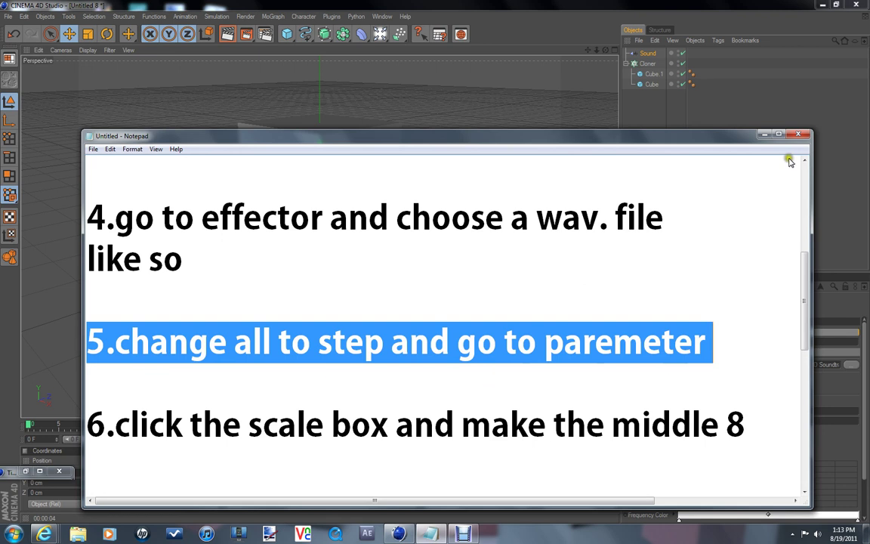
{"action": "left_click", "coordinate": [764, 135]}
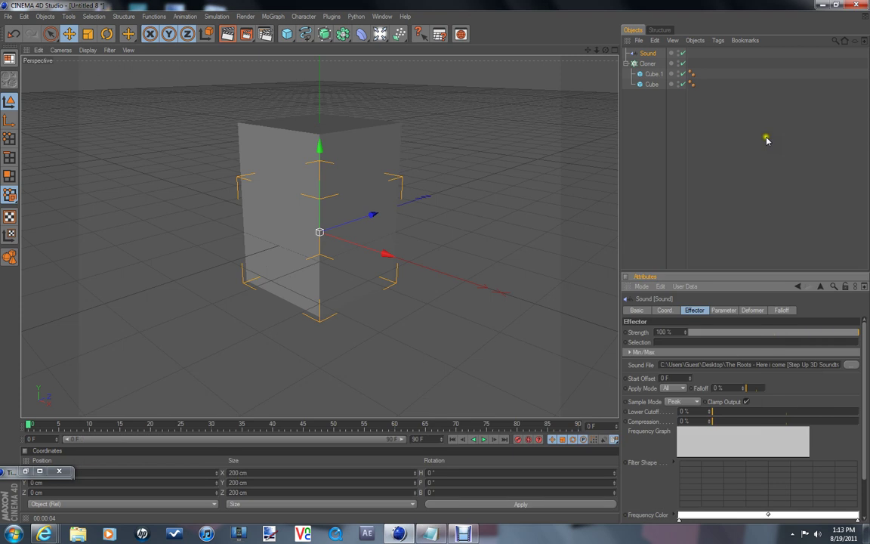
Set the Sound effector's Apply Mode to Step and show its Parameter settings.
{"action": "left_click", "coordinate": [682, 389]}
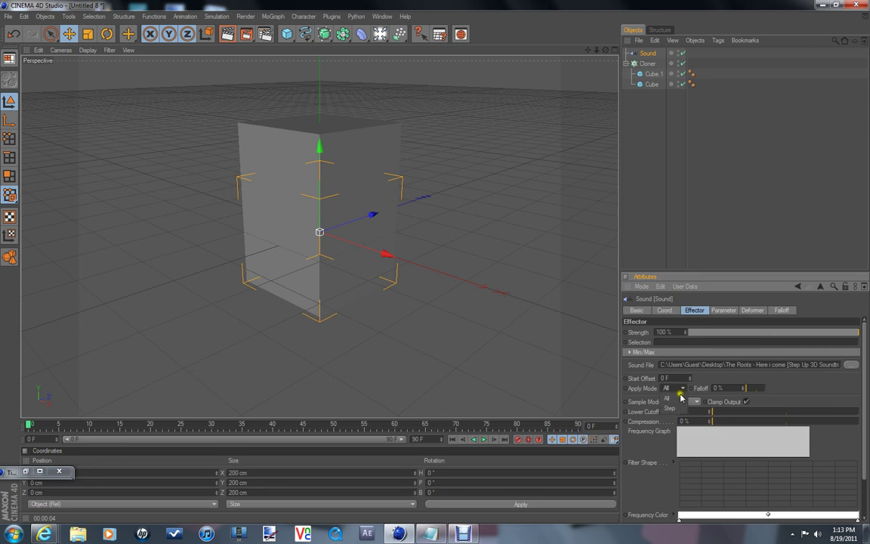
{"action": "left_click", "coordinate": [673, 401]}
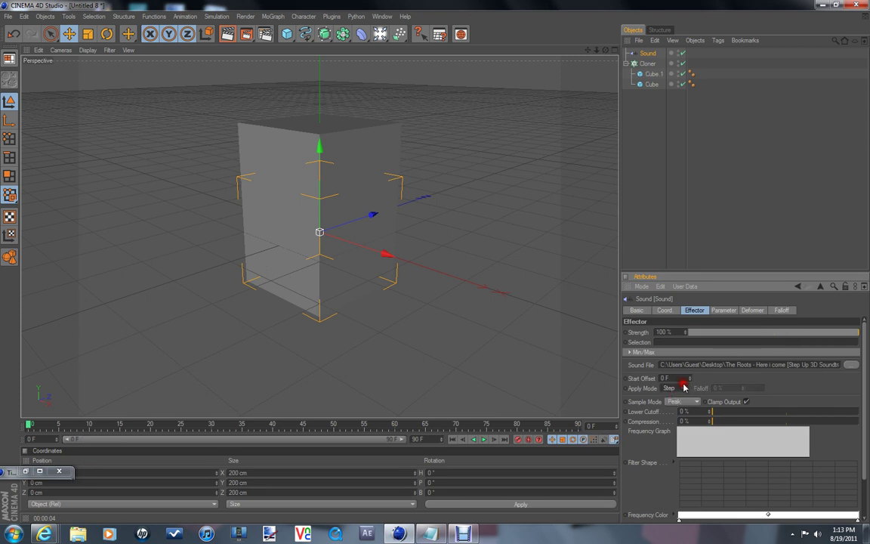
{"action": "left_click", "coordinate": [723, 310]}
{"action": "left_click", "coordinate": [716, 311]}
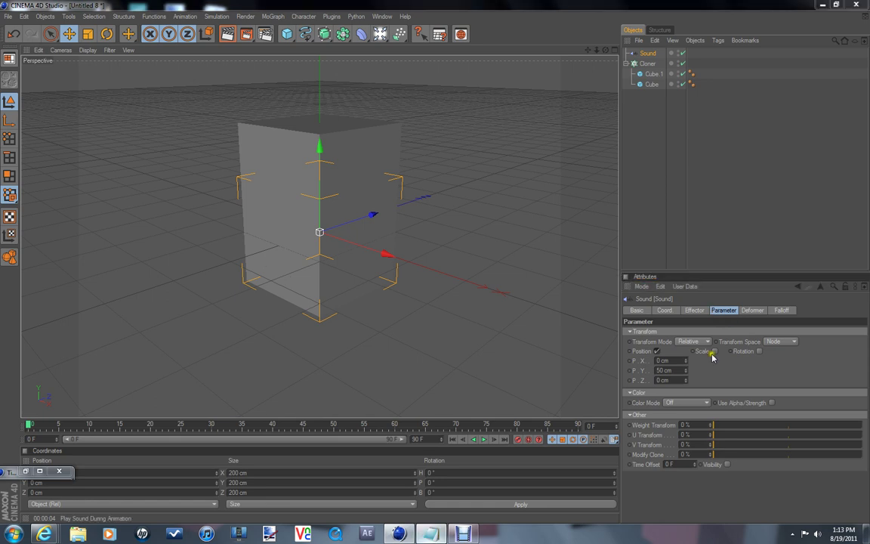
Bring up the Notepad notes and highlight instruction 6 on enabling scale and making the middle value 8.
{"action": "left_click", "coordinate": [431, 534]}
{"action": "scroll", "coordinate": [807, 296], "scroll_direction": "down", "scroll_amount": 1}
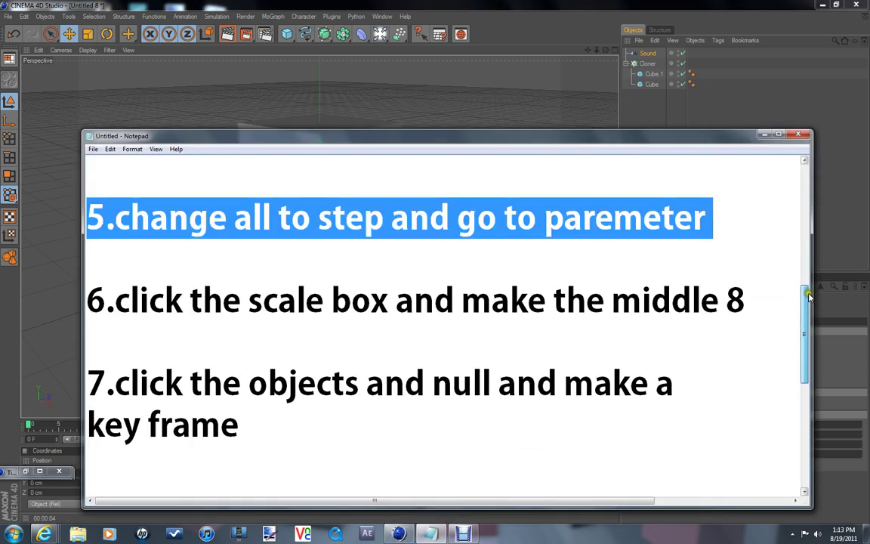
{"action": "left_click_drag", "start_coordinate": [808, 296], "coordinate": [804, 350]}
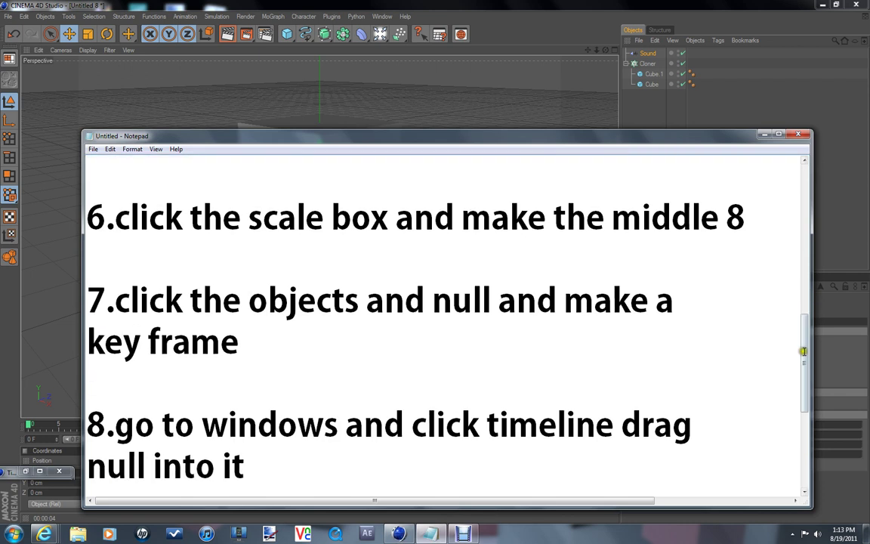
{"action": "left_click_drag", "start_coordinate": [527, 219], "coordinate": [746, 225]}
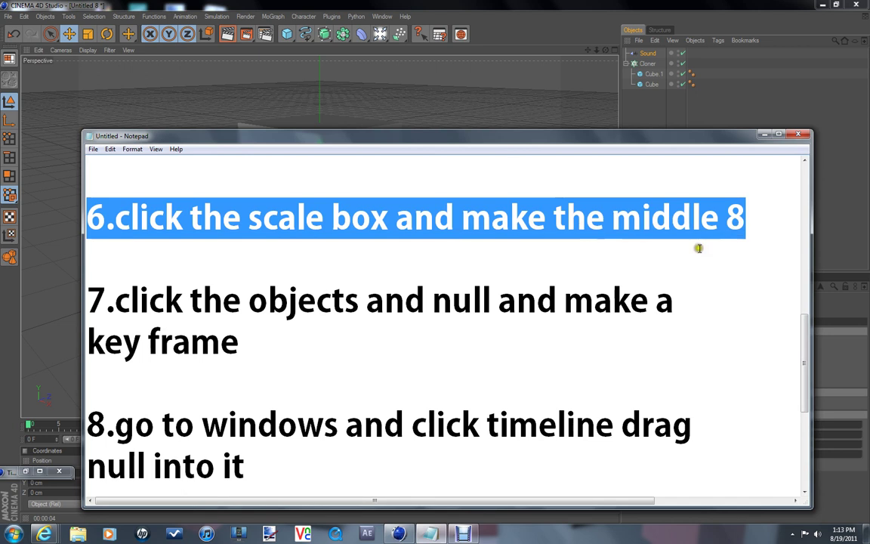
{"action": "left_click", "coordinate": [764, 135]}
Enable Scale in the Sound effector's transform parameters with an S.Y value of 8.
{"action": "left_click", "coordinate": [715, 350]}
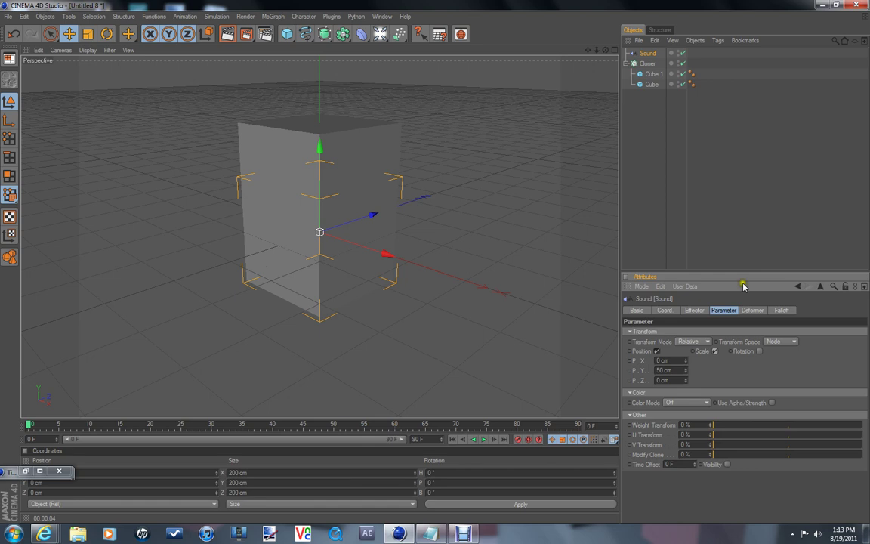
{"action": "left_click", "coordinate": [715, 352]}
{"action": "left_click", "coordinate": [721, 378]}
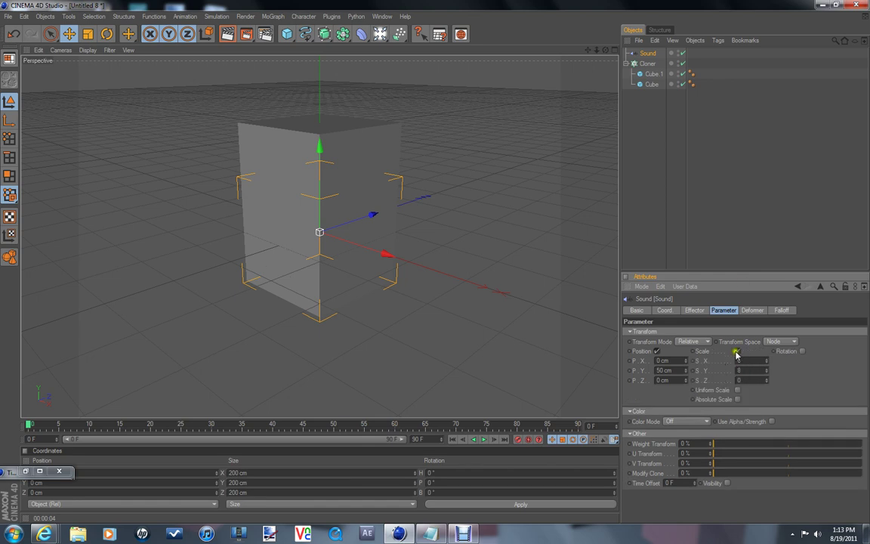
{"action": "left_click", "coordinate": [736, 352]}
{"action": "left_click", "coordinate": [466, 533]}
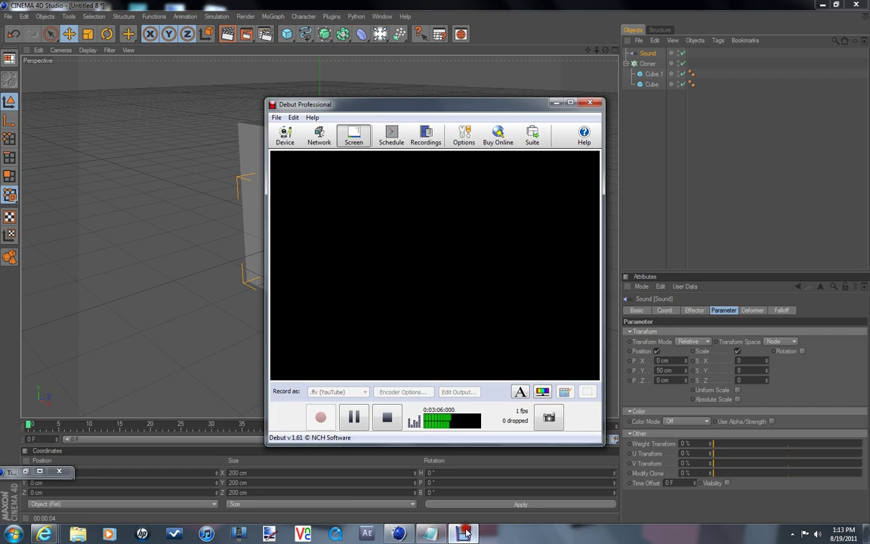
{"action": "left_click", "coordinate": [466, 533]}
Replace the first three lines of the Notepad notes, from the introduction through instruction 1, with "sorry".
{"action": "left_click", "coordinate": [430, 535]}
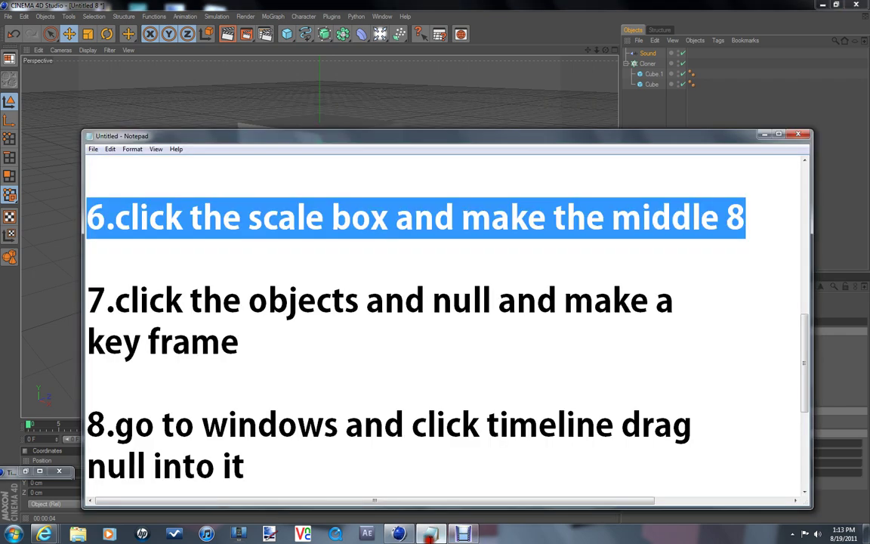
{"action": "left_click", "coordinate": [563, 338]}
{"action": "scroll", "coordinate": [564, 338], "scroll_direction": "up", "scroll_amount": 5}
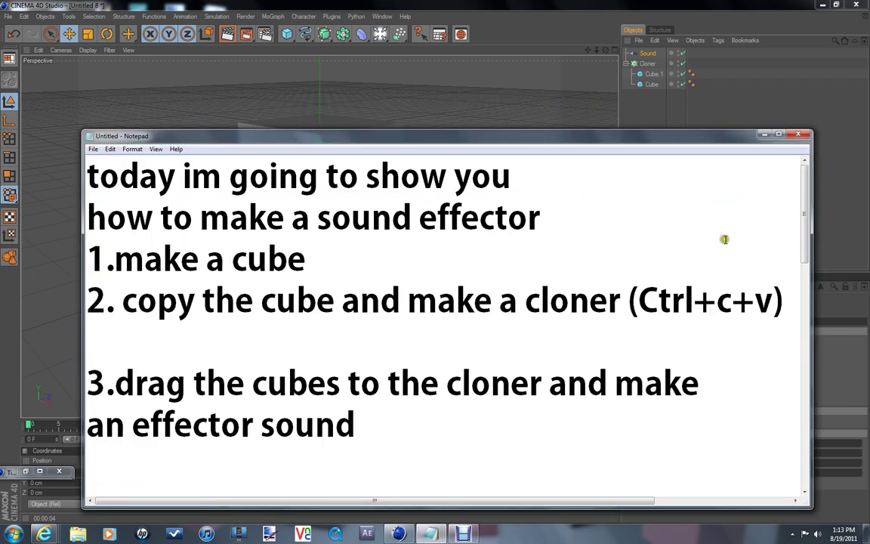
{"action": "left_click", "coordinate": [568, 161]}
{"action": "left_click_drag", "start_coordinate": [306, 259], "coordinate": [100, 176]}
{"action": "left_click_drag", "start_coordinate": [154, 215], "coordinate": [94, 166]}
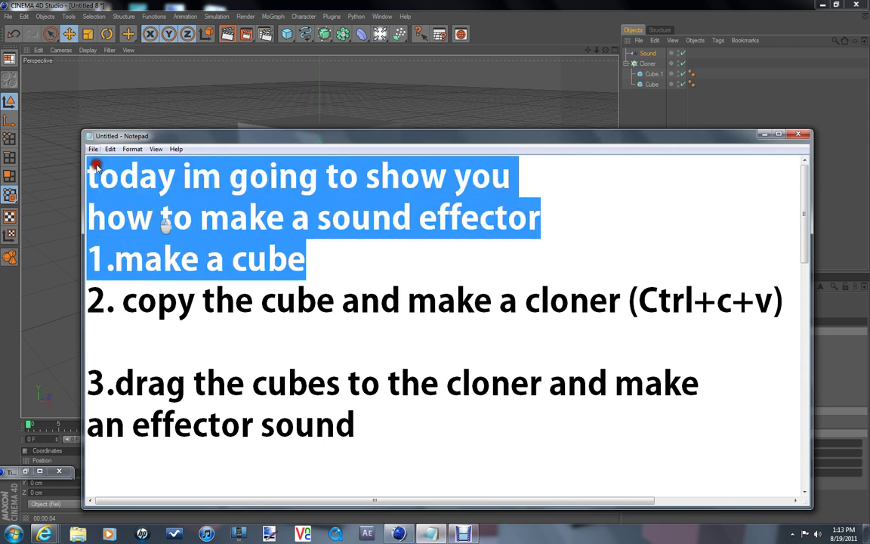
{"action": "type", "text": "sorry"}
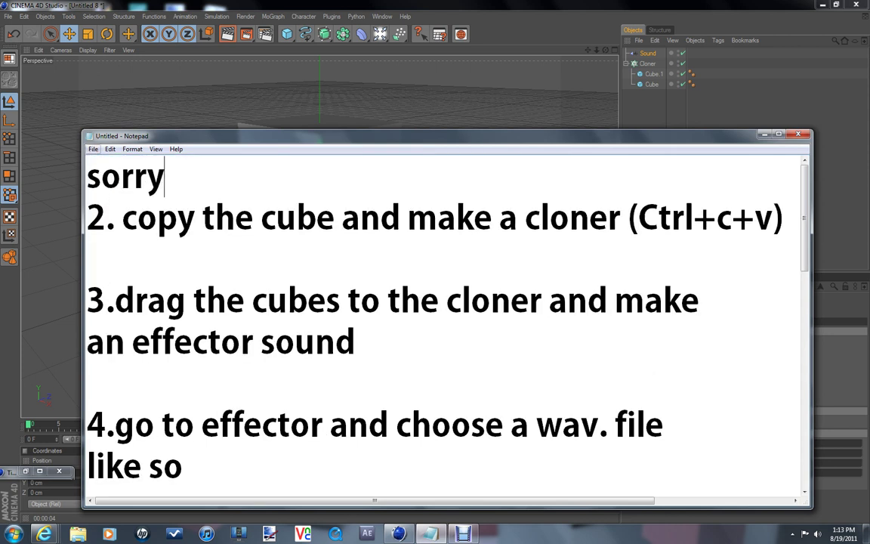
Complete the opening line of the Notepad notes as "sorry skiped some steps fallow wat i do", followed by a blank line, and minimize the notes.
{"action": "type", "text": " sk"}
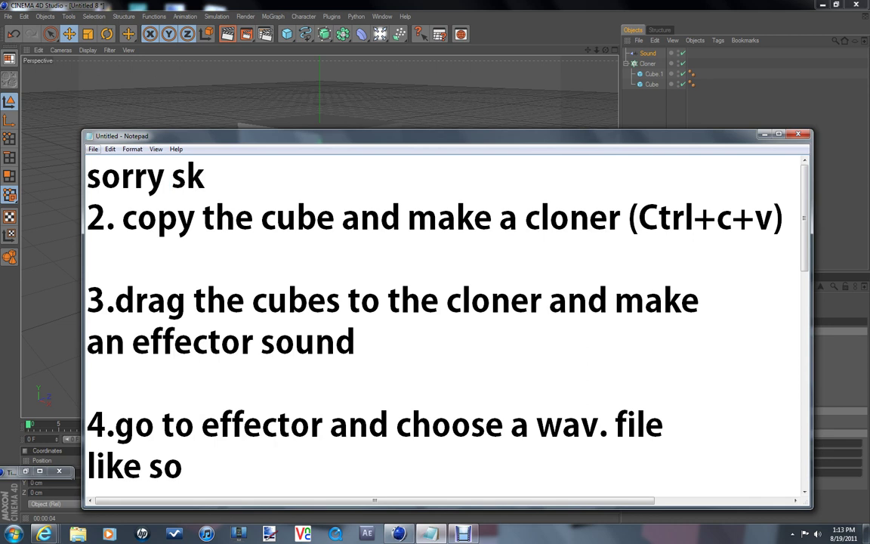
{"action": "type", "text": "iped "}
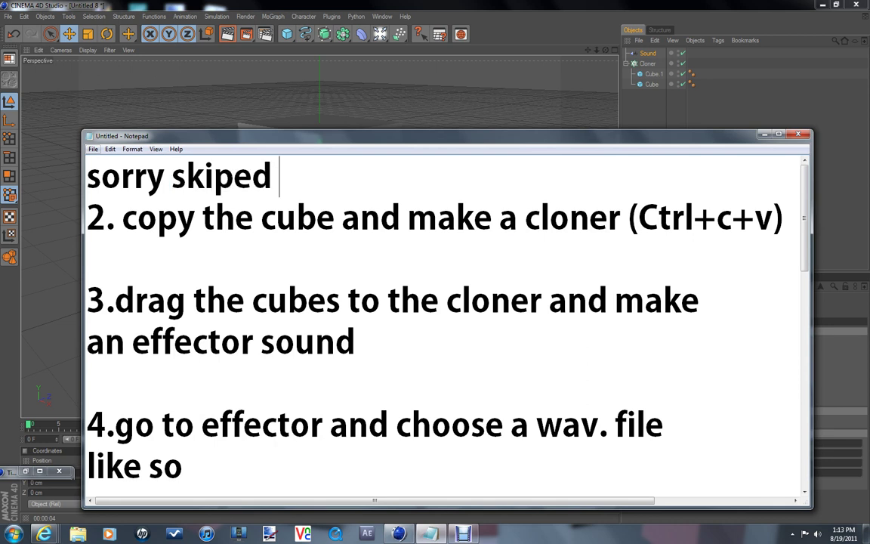
{"action": "type", "text": "some "}
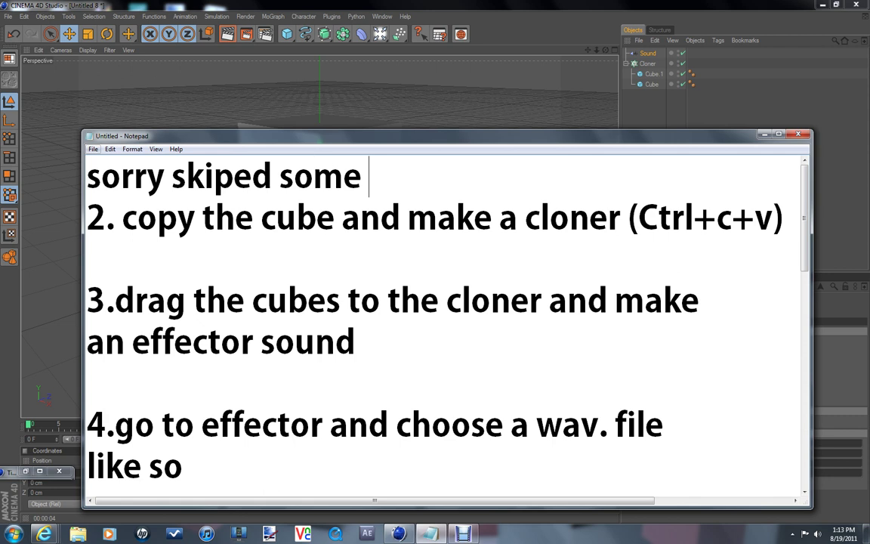
{"action": "type", "text": "steps "}
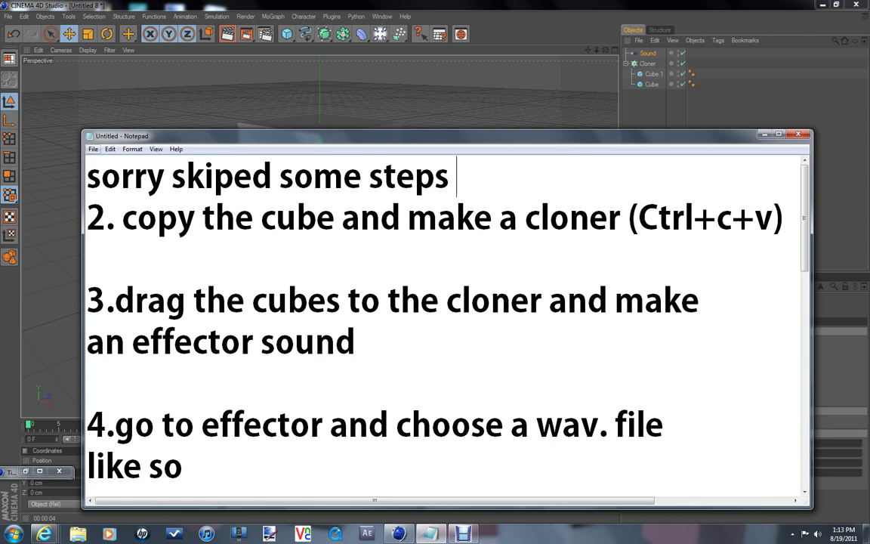
{"action": "type", "text": "fallow "}
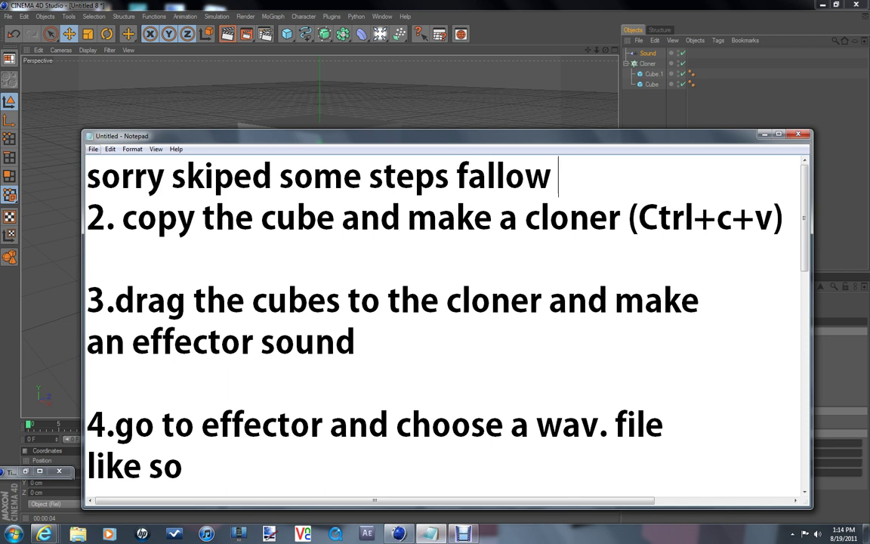
{"action": "type", "text": "wat i "}
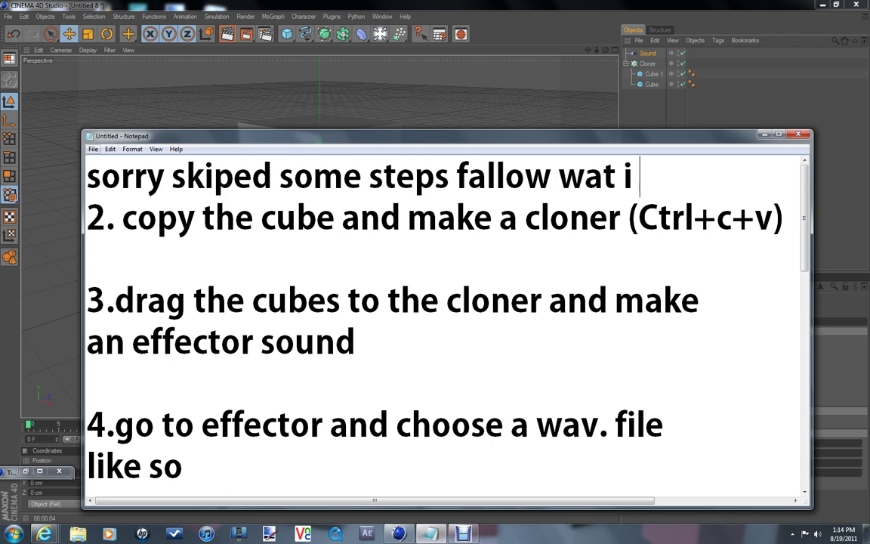
{"action": "type", "text": "do"}
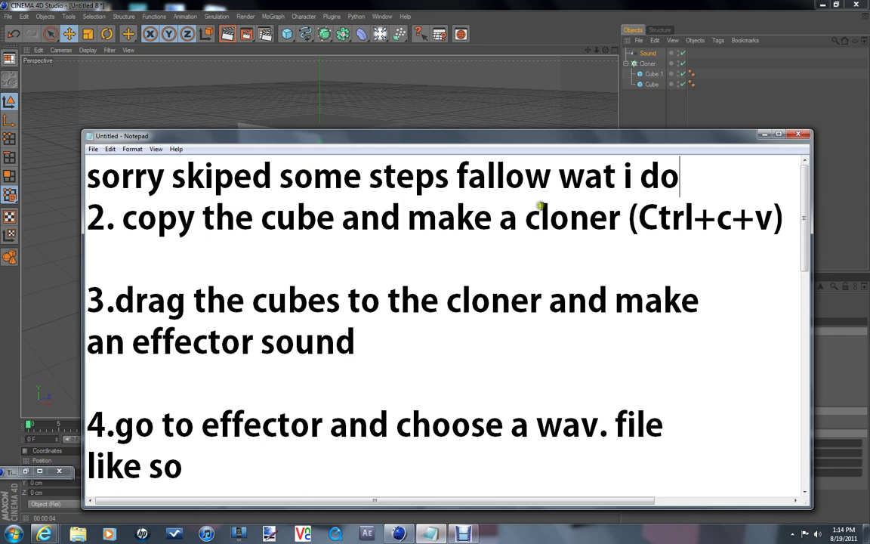
{"action": "key", "text": "Return"}
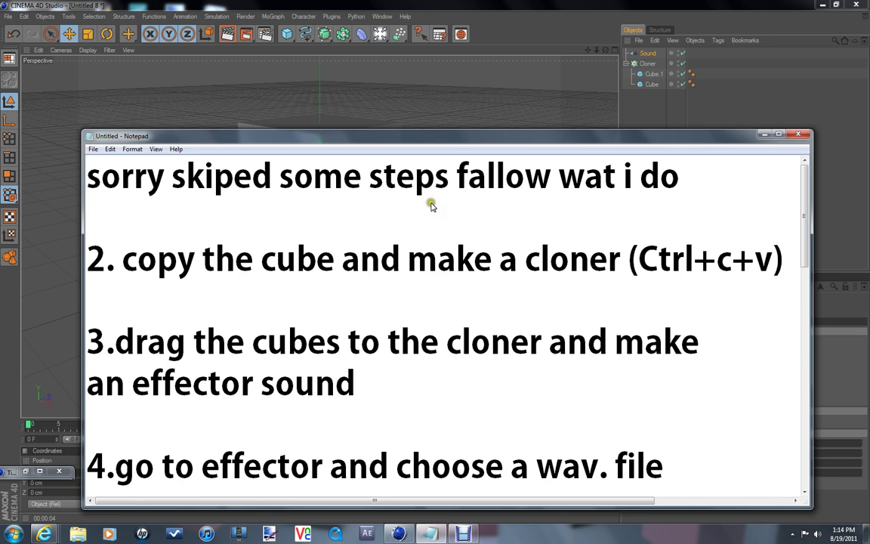
{"action": "left_click", "coordinate": [763, 135]}
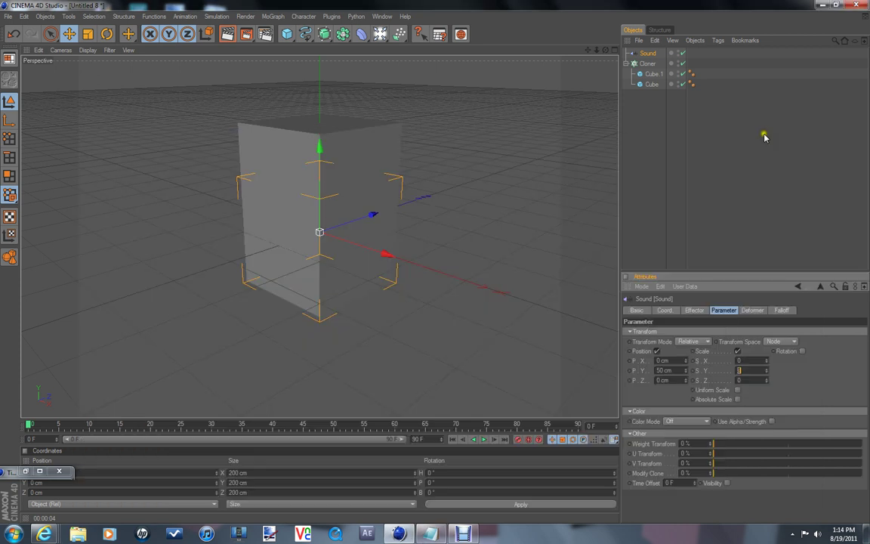
Set the Cloner's object mode to Radial.
{"action": "left_click", "coordinate": [646, 64]}
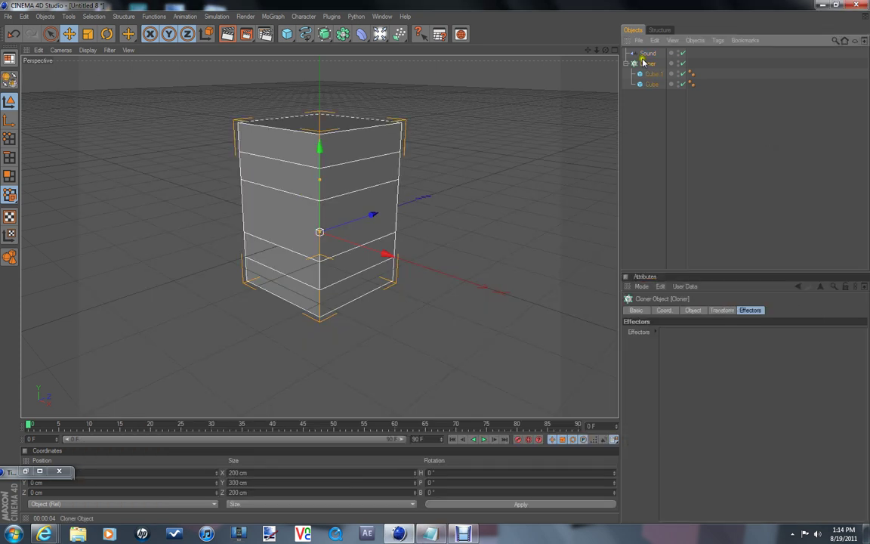
{"action": "left_click", "coordinate": [647, 64]}
{"action": "left_click", "coordinate": [691, 310]}
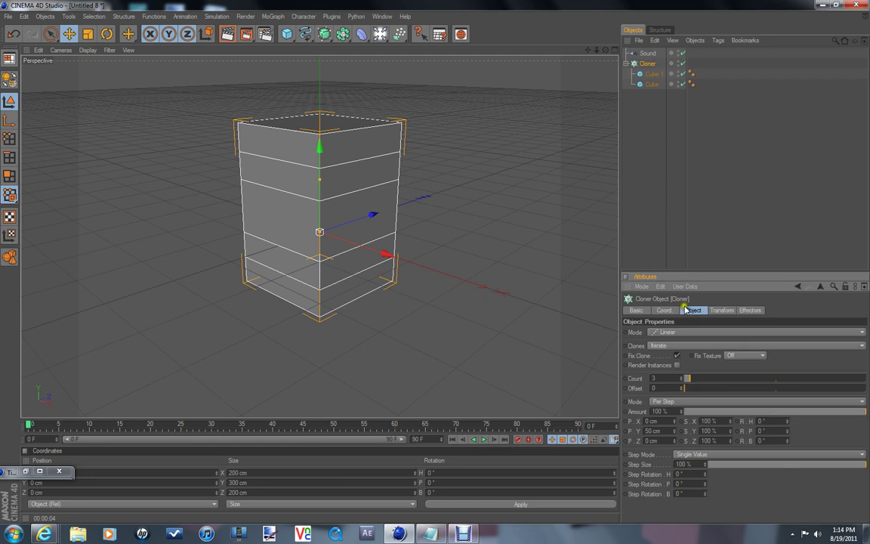
{"action": "left_click", "coordinate": [690, 311]}
{"action": "left_click", "coordinate": [678, 332]}
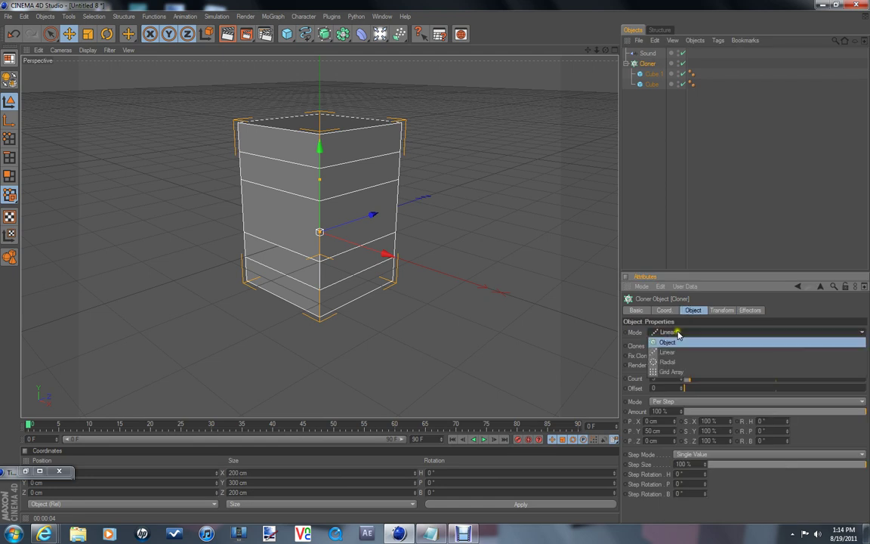
{"action": "left_click", "coordinate": [675, 359]}
{"action": "left_click", "coordinate": [675, 355]}
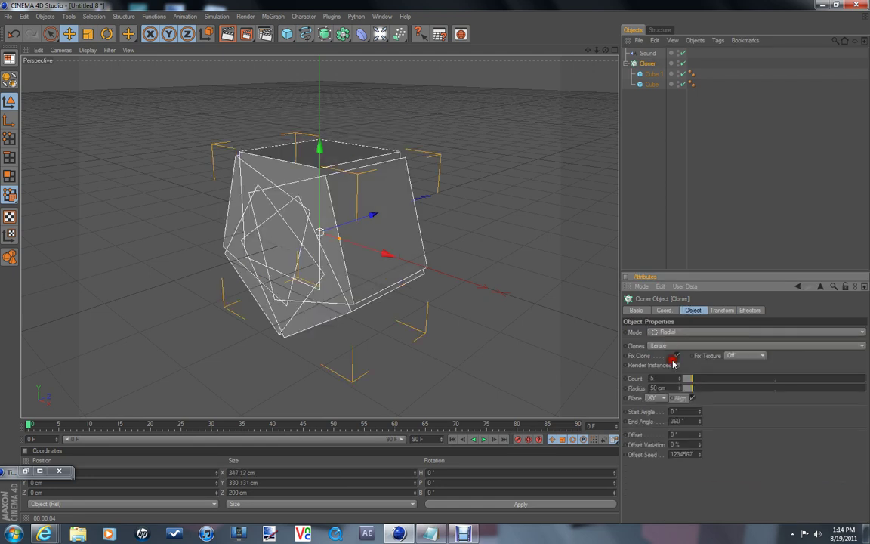
Set the plane of the radial Cloner to XZ.
{"action": "left_click", "coordinate": [662, 398]}
{"action": "left_click", "coordinate": [664, 398]}
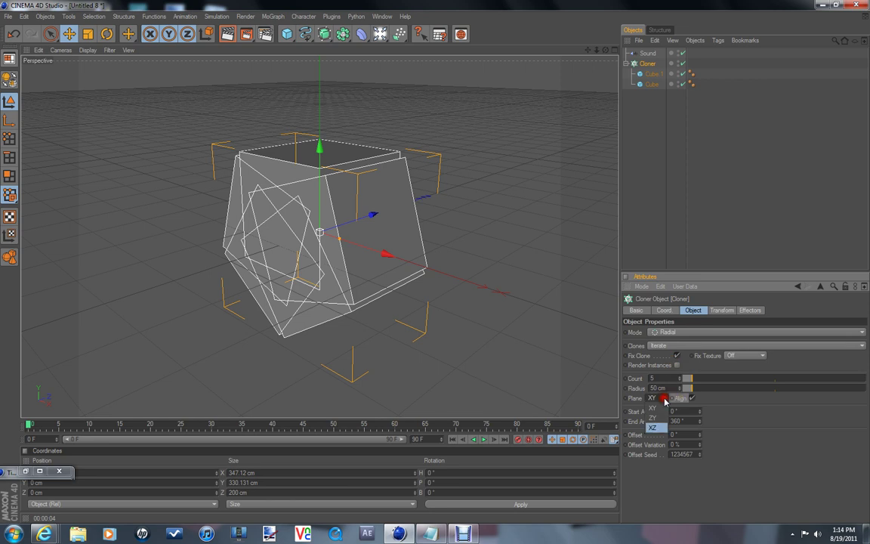
{"action": "left_click", "coordinate": [661, 427]}
{"action": "left_click", "coordinate": [675, 400]}
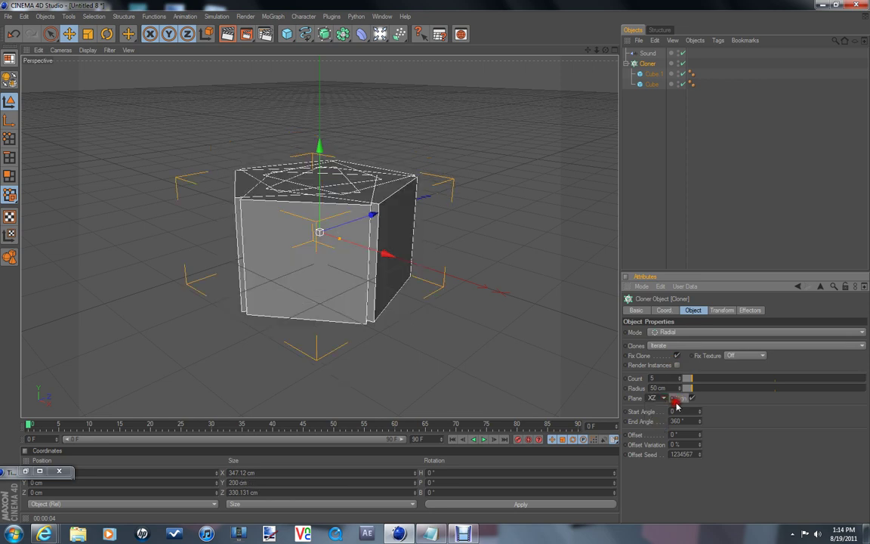
Set the radial Cloner's count to 20 and its radius to 875 cm, forming a ring of spaced cubes.
{"action": "left_click", "coordinate": [696, 378]}
{"action": "left_click_drag", "start_coordinate": [690, 389], "coordinate": [756, 385]}
{"action": "left_click_drag", "start_coordinate": [588, 50], "coordinate": [435, 263]}
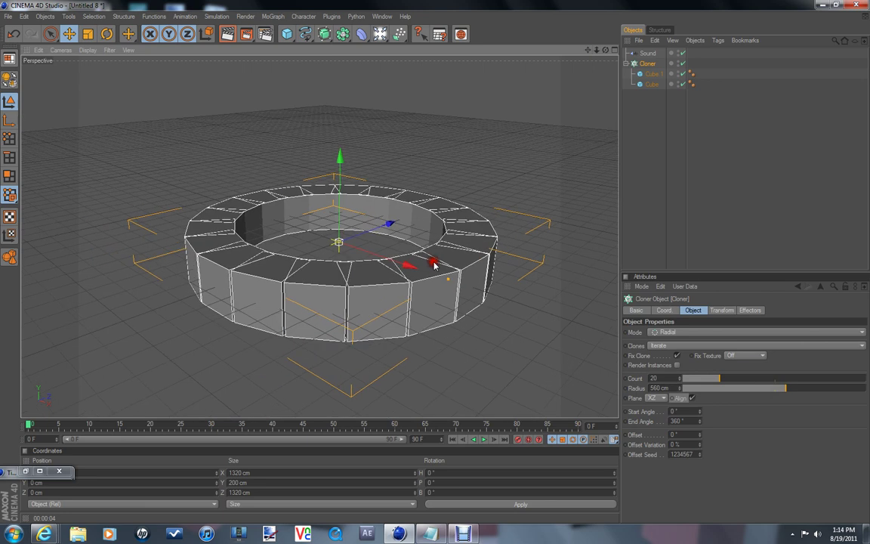
{"action": "left_click_drag", "start_coordinate": [766, 387], "coordinate": [845, 391]}
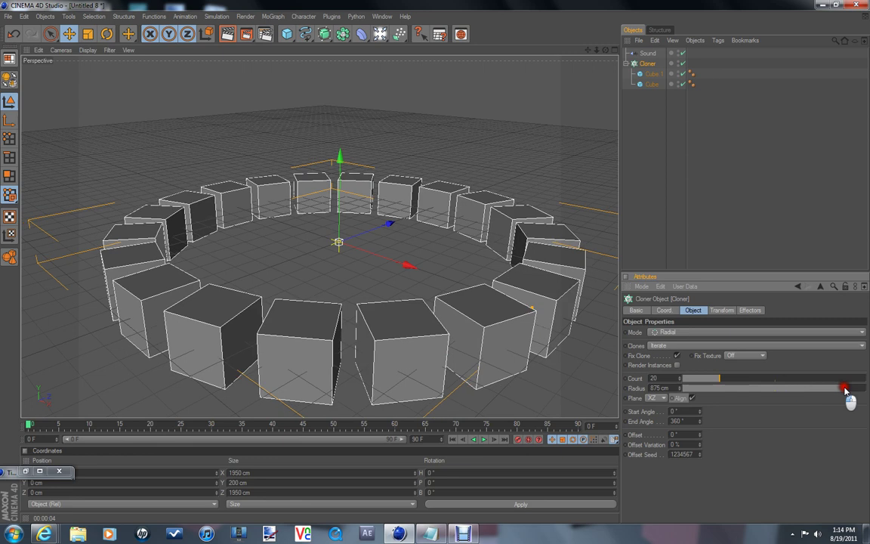
Add a Floor object and set its X and Z scale to 2.
{"action": "left_click", "coordinate": [407, 34]}
{"action": "left_click", "coordinate": [478, 119]}
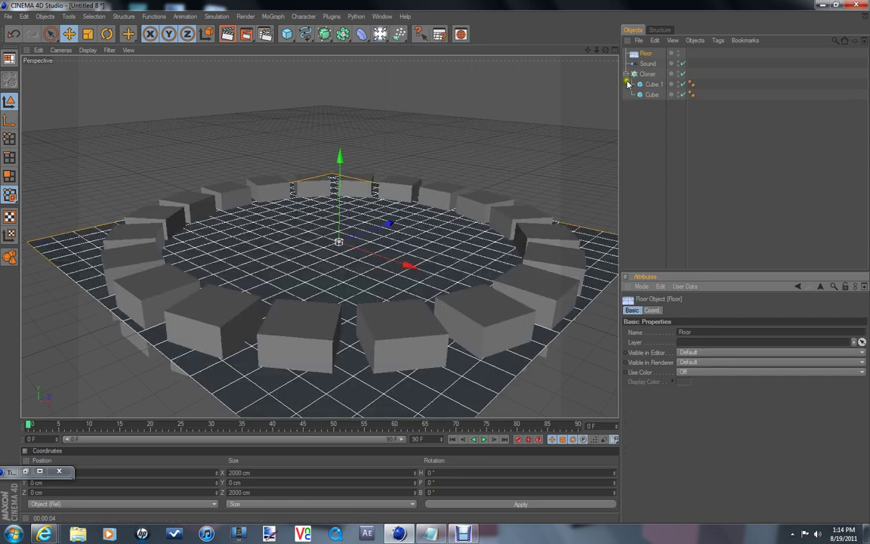
{"action": "left_click", "coordinate": [651, 309]}
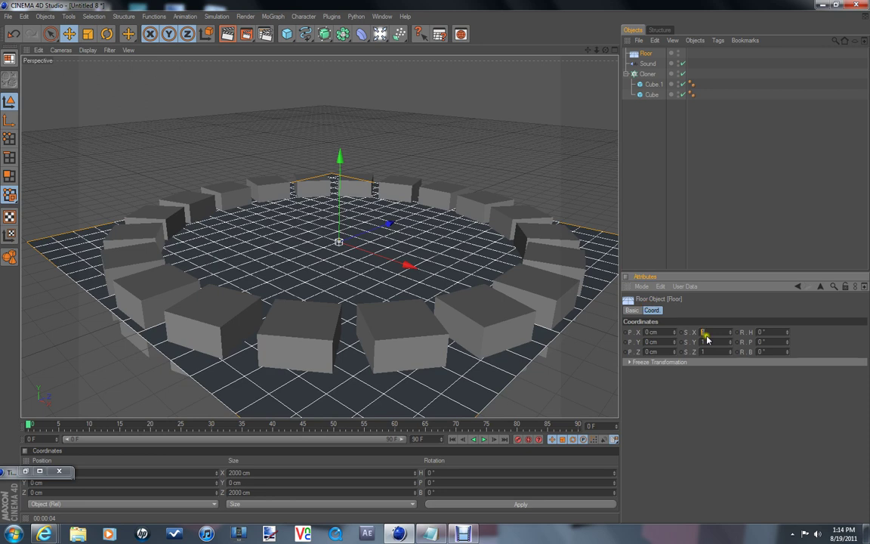
{"action": "left_click_drag", "start_coordinate": [707, 336], "coordinate": [680, 333]}
{"action": "type", "text": "4"}
{"action": "key", "text": "Tab"}
{"action": "left_click", "coordinate": [689, 344]}
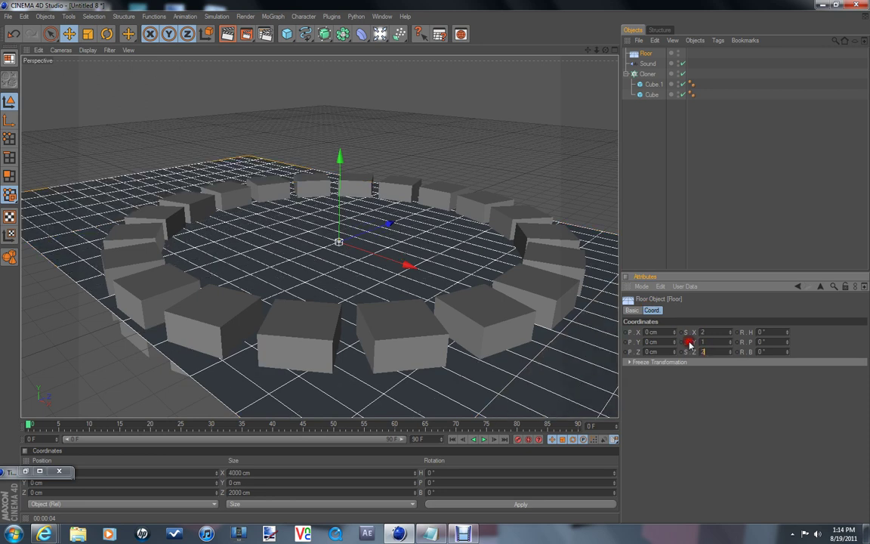
{"action": "key", "text": "Return"}
{"action": "left_click", "coordinate": [765, 386]}
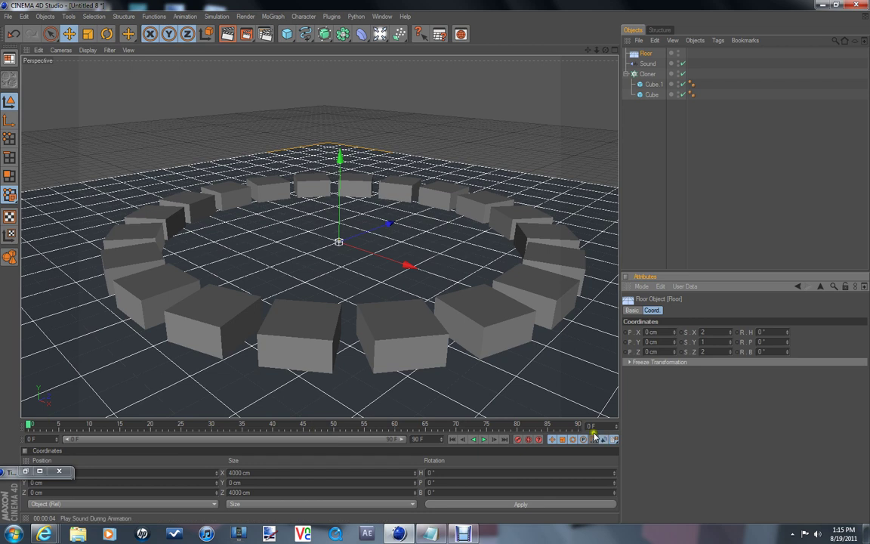
Play the animation briefly and set its end frame to 1000 F.
{"action": "left_click", "coordinate": [481, 440]}
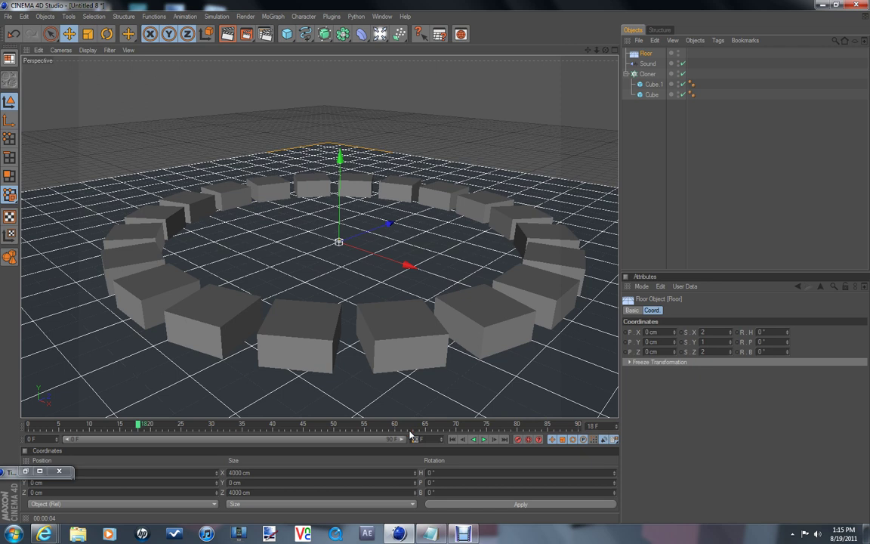
{"action": "type", "text": "1000"}
{"action": "left_click", "coordinate": [406, 461]}
{"action": "left_click", "coordinate": [366, 462]}
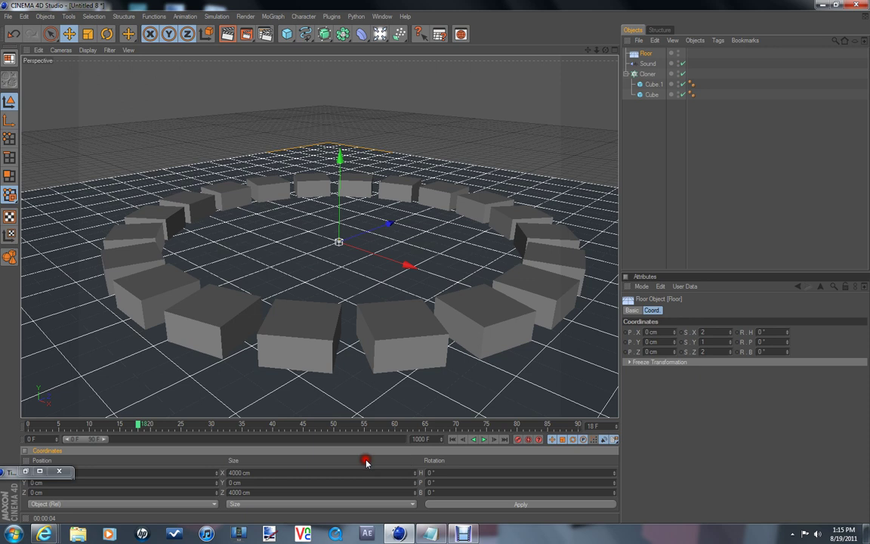
{"action": "left_click", "coordinate": [25, 459]}
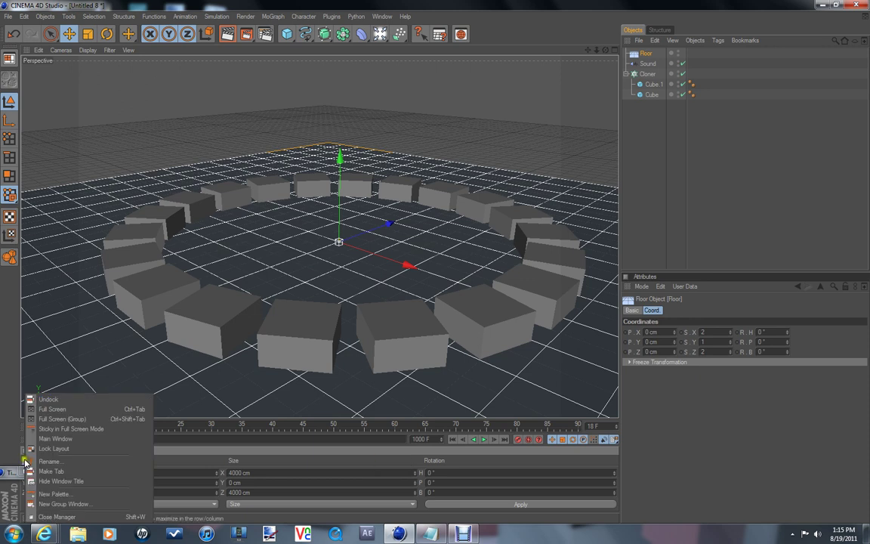
{"action": "left_click", "coordinate": [25, 461]}
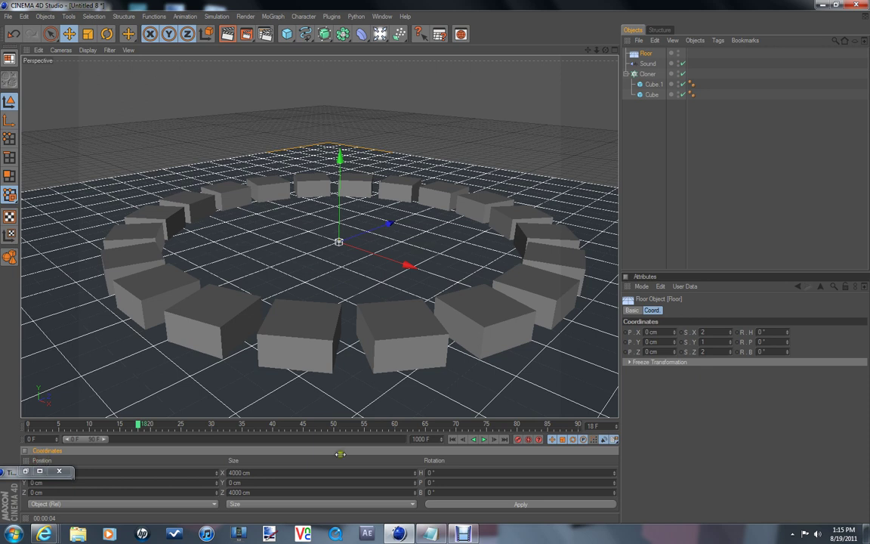
{"action": "left_click_drag", "start_coordinate": [619, 453], "coordinate": [552, 452]}
{"action": "mouse_move", "coordinate": [619, 453]}
{"action": "left_mouse_down"}
{"action": "mouse_move", "coordinate": [513, 458]}
{"action": "mouse_move", "coordinate": [606, 451]}
{"action": "left_mouse_up"}
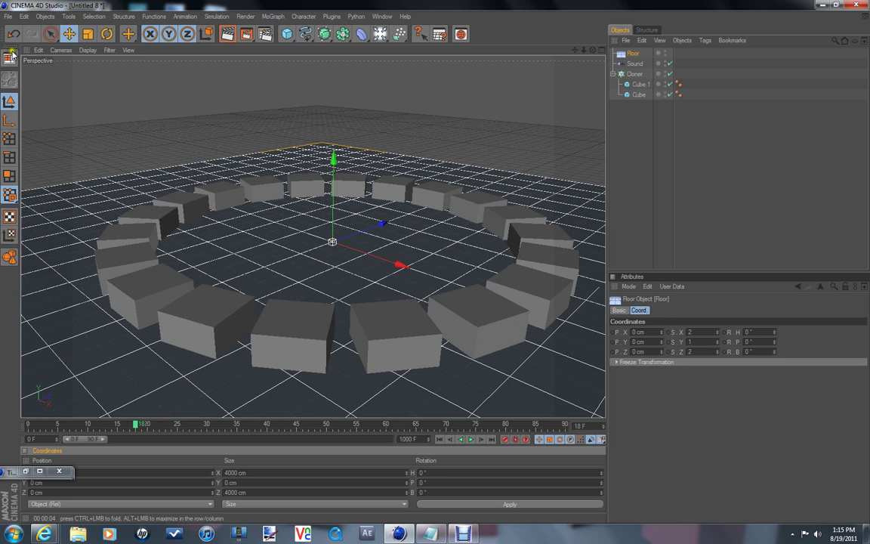
Restore the default interface layout with the Materials manager beside the Coordinates manager.
{"action": "left_click", "coordinate": [7, 59]}
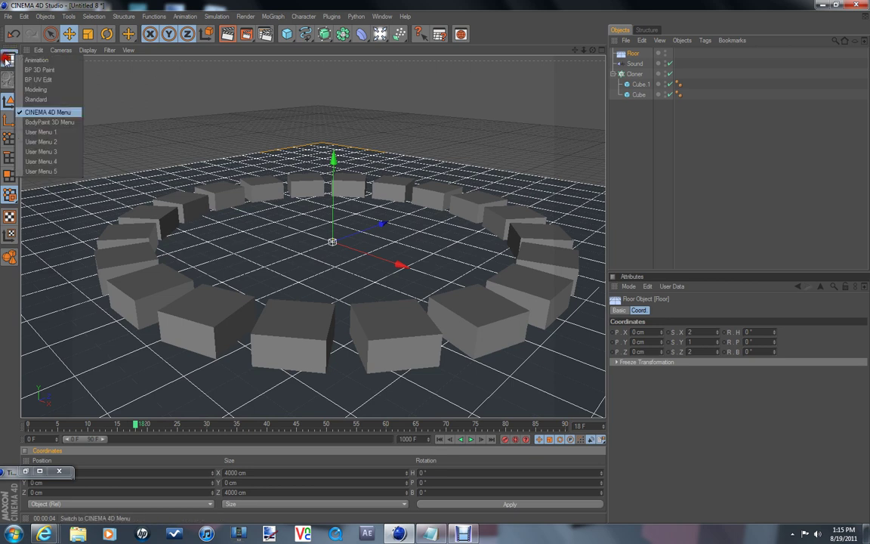
{"action": "left_click", "coordinate": [62, 112]}
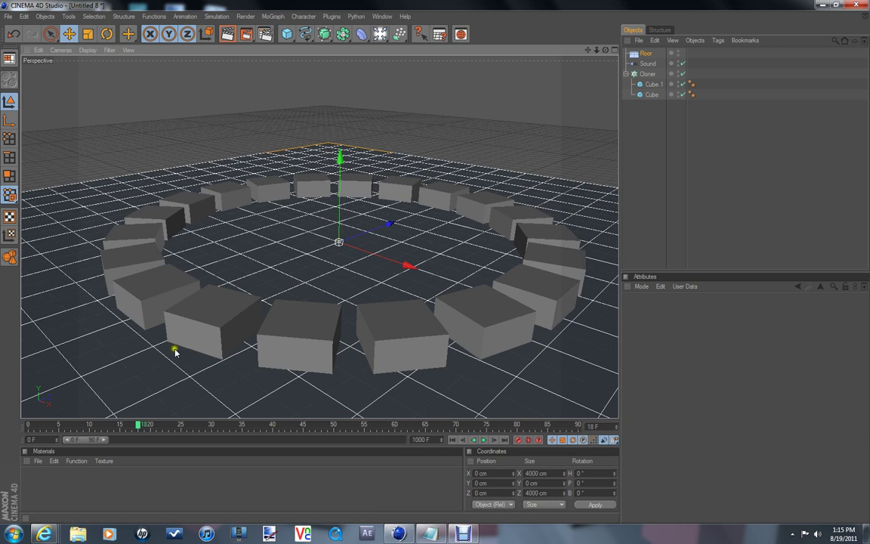
Play the animation with the preview range extended to 1000 F, select the Cloner, and rewind to frame 0.
{"action": "left_click", "coordinate": [483, 440]}
{"action": "left_click", "coordinate": [484, 439]}
{"action": "left_click_drag", "start_coordinate": [103, 440], "coordinate": [398, 457]}
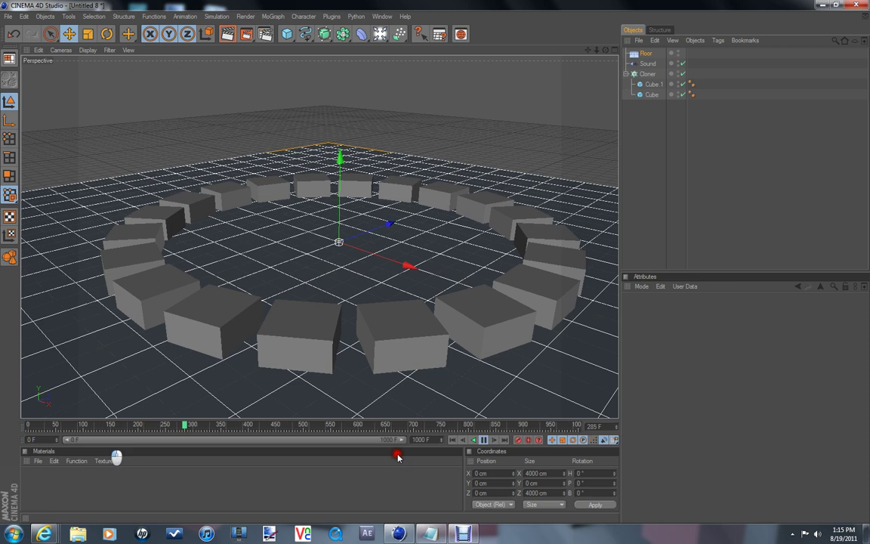
{"action": "left_click", "coordinate": [407, 322]}
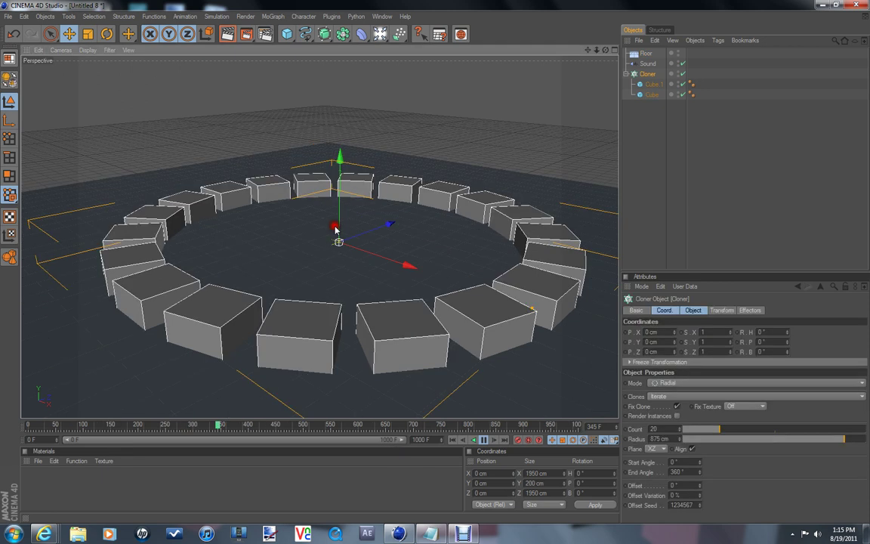
{"action": "left_click", "coordinate": [482, 439]}
{"action": "left_click", "coordinate": [452, 439]}
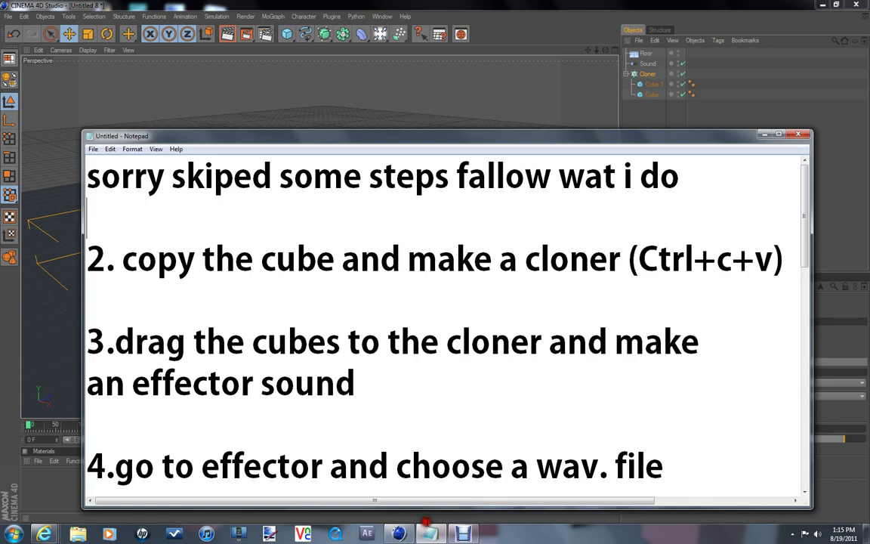
Replace the first line of the Notepad notes with "wait", add a line break after it, and minimize the notes.
{"action": "left_click_drag", "start_coordinate": [496, 176], "coordinate": [86, 176]}
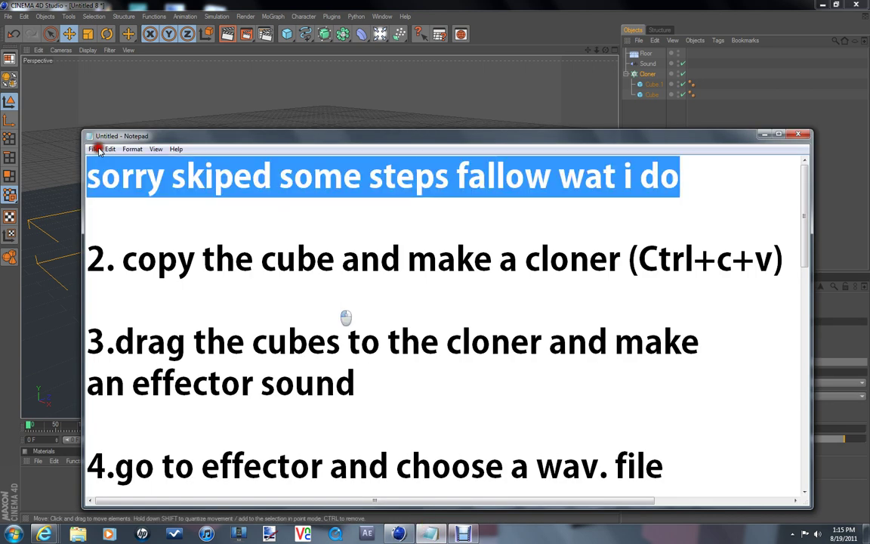
{"action": "key", "text": "BackSpace"}
{"action": "type", "text": "wai"}
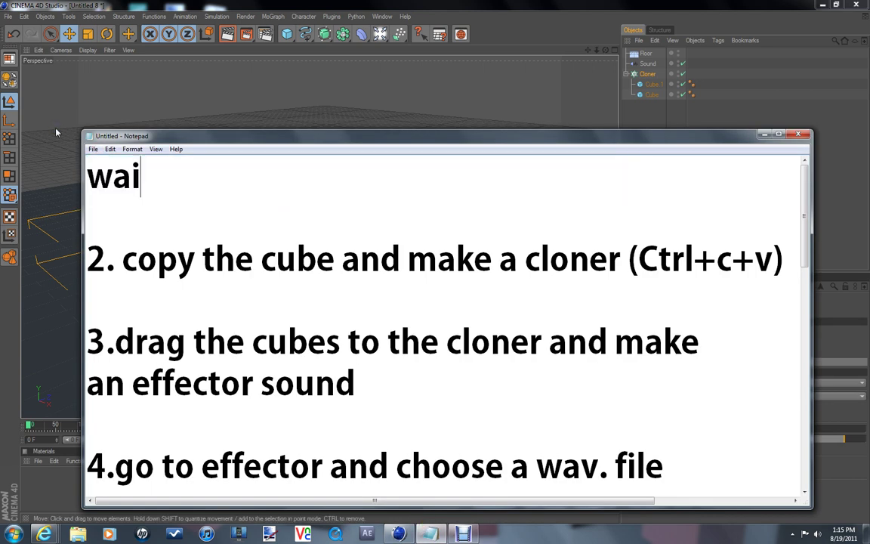
{"action": "type", "text": "t"}
{"action": "key", "text": "Return"}
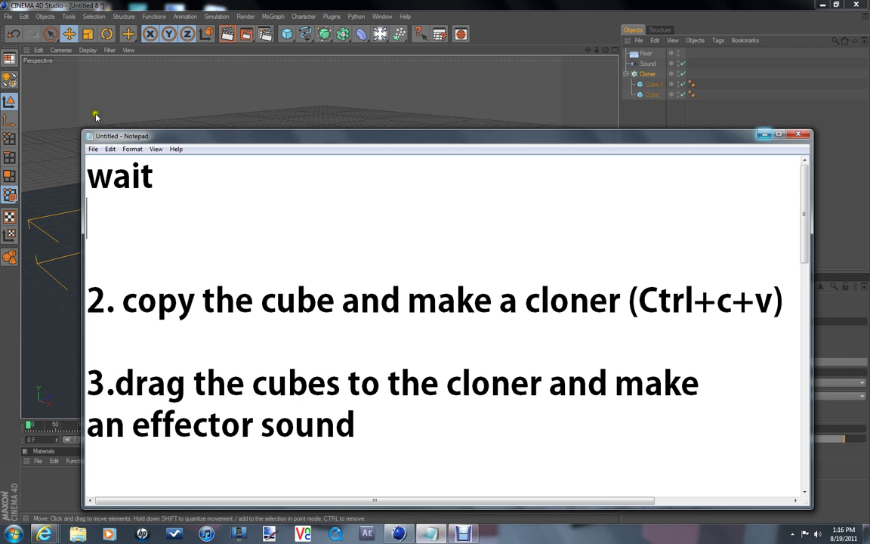
{"action": "left_click", "coordinate": [764, 136]}
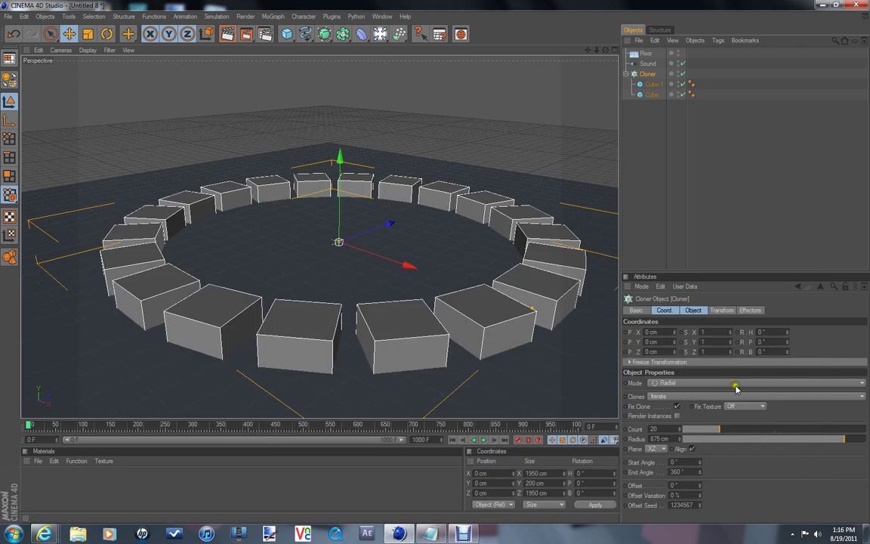
Assign the Sound effector to the Cloner's Effectors list, play the animation to preview the cube scaling, and clear the object selection.
{"action": "left_click", "coordinate": [648, 55]}
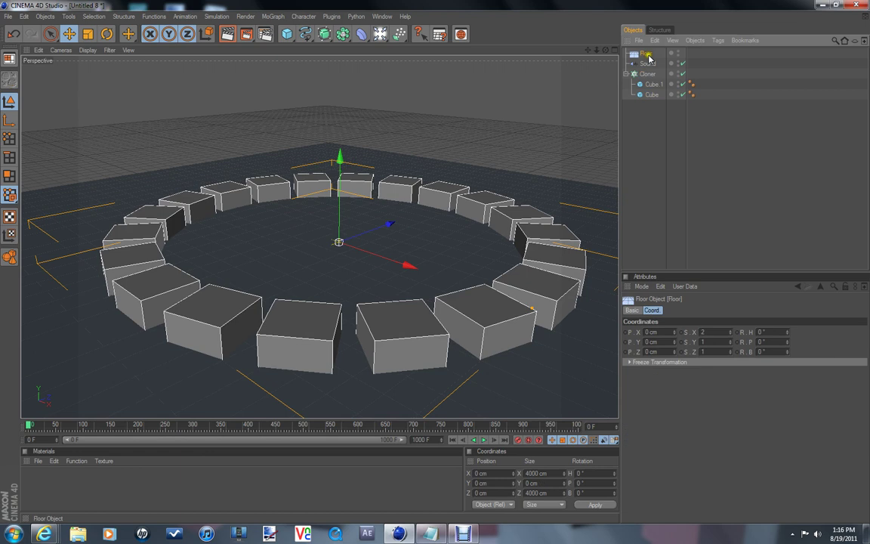
{"action": "left_click", "coordinate": [648, 64]}
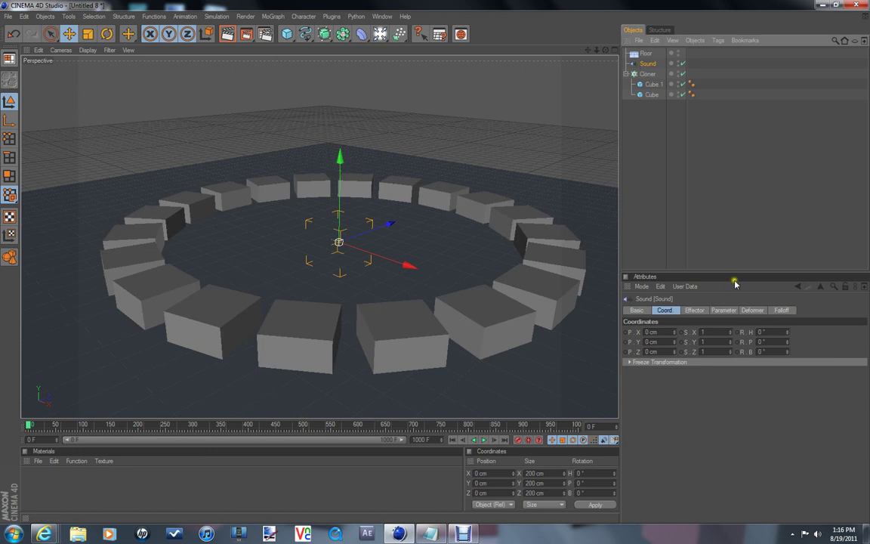
{"action": "left_click", "coordinate": [646, 73]}
{"action": "left_click", "coordinate": [750, 309]}
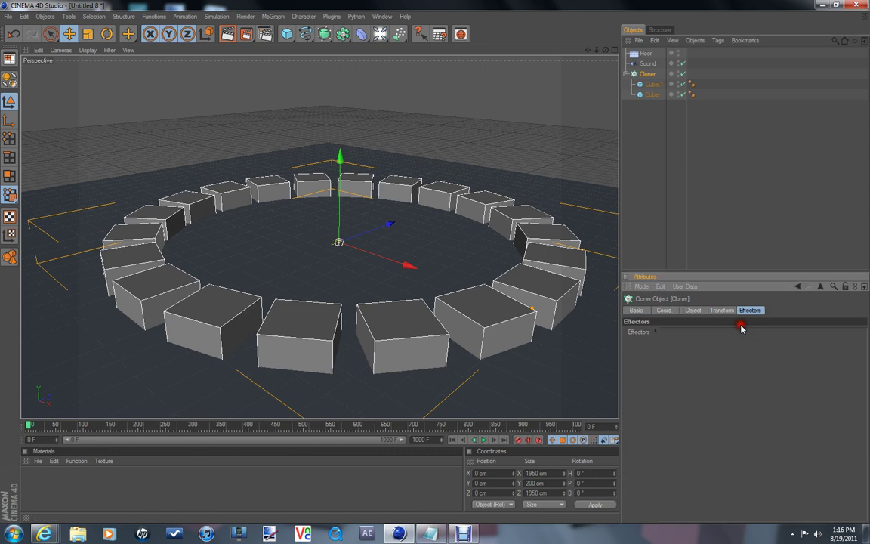
{"action": "left_click_drag", "start_coordinate": [647, 64], "coordinate": [672, 336]}
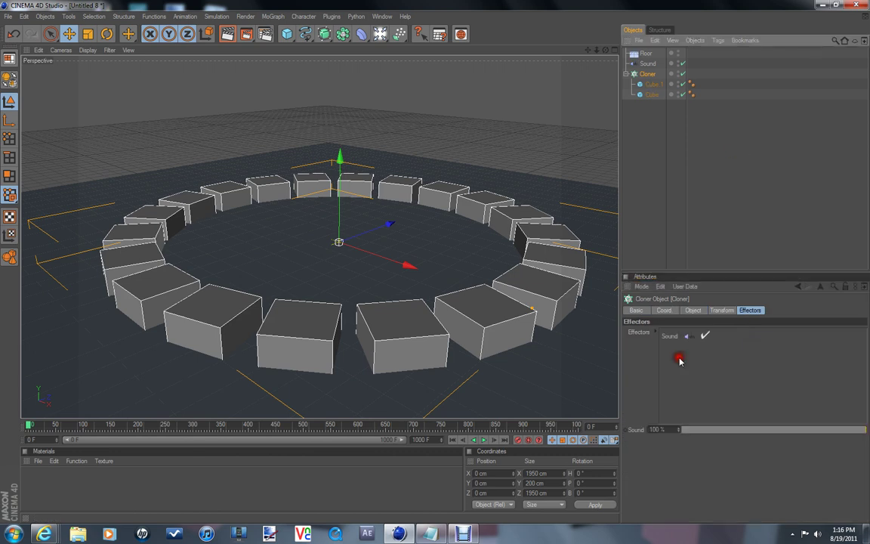
{"action": "left_click", "coordinate": [492, 441]}
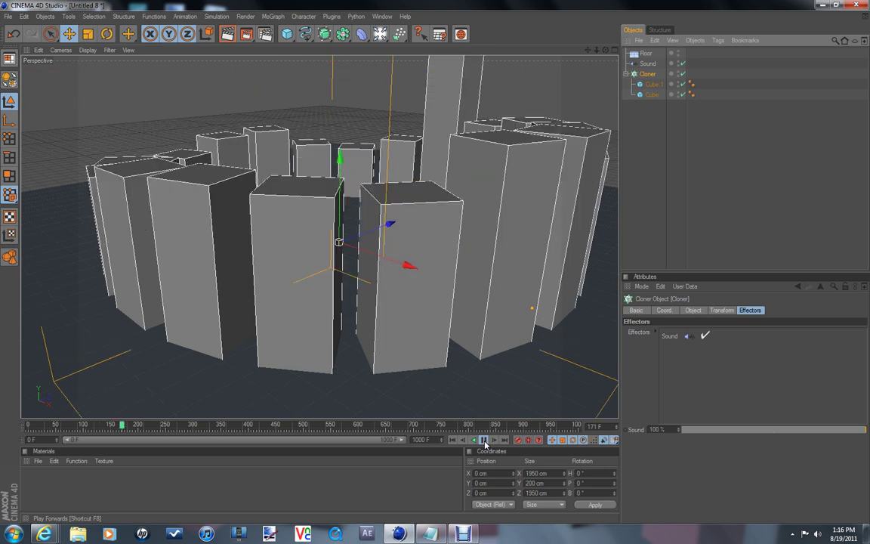
{"action": "left_click", "coordinate": [723, 206]}
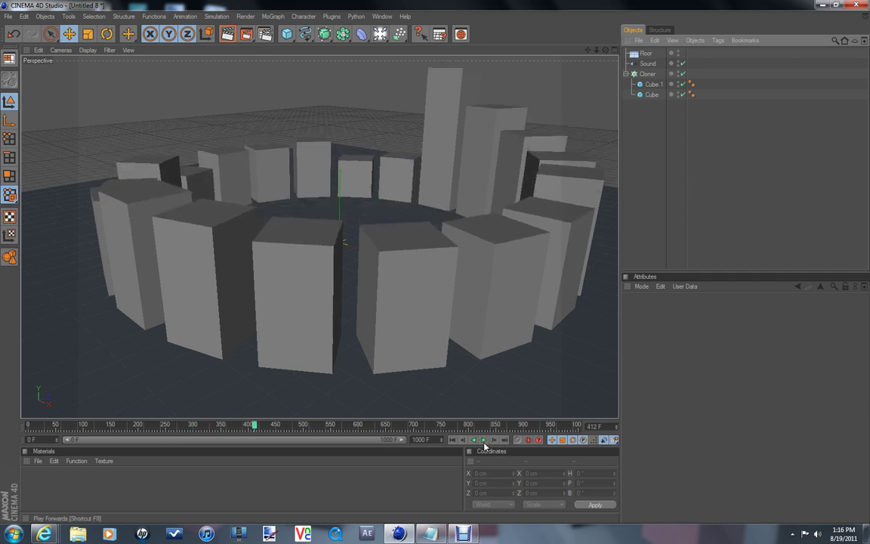
Switch to the Notepad notes and replace the first line "wait" with "okay now its better".
{"action": "left_click", "coordinate": [458, 534]}
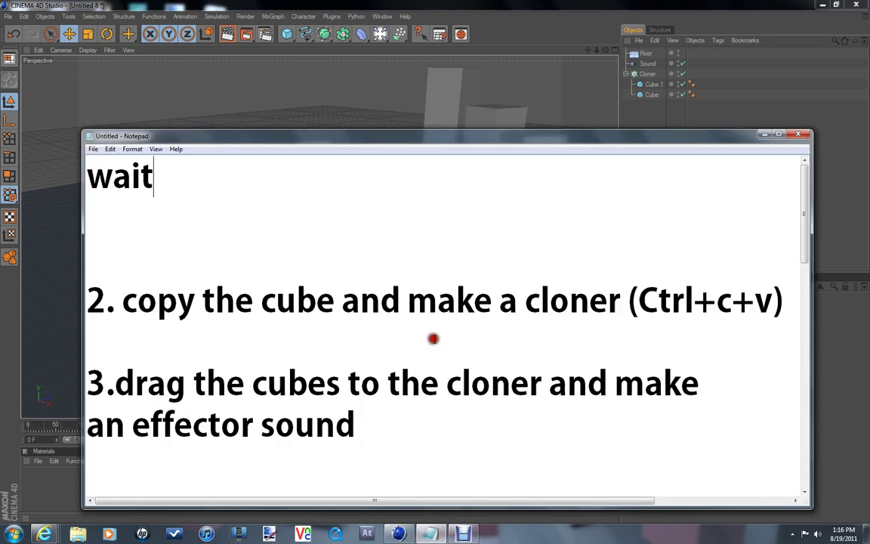
{"action": "double_click", "coordinate": [89, 174]}
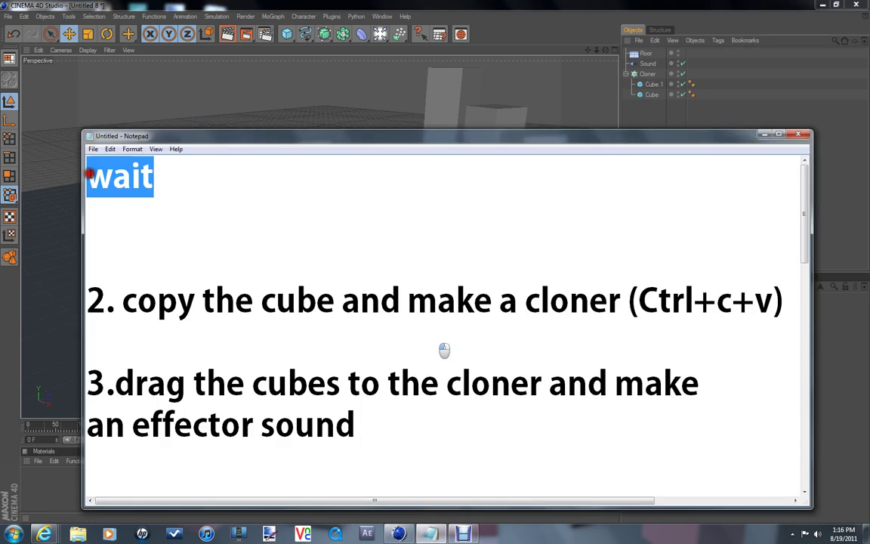
{"action": "type", "text": "okay"}
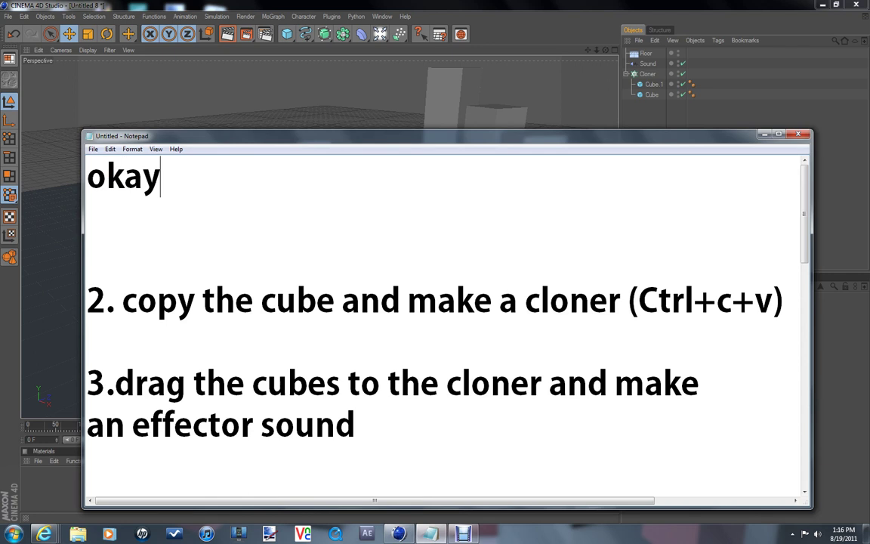
{"action": "type", "text": " now"}
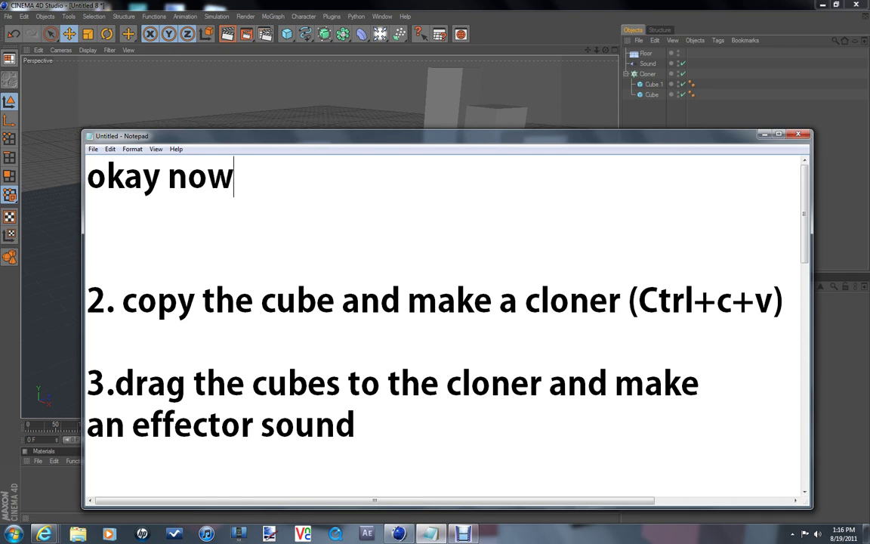
{"action": "type", "text": " its "}
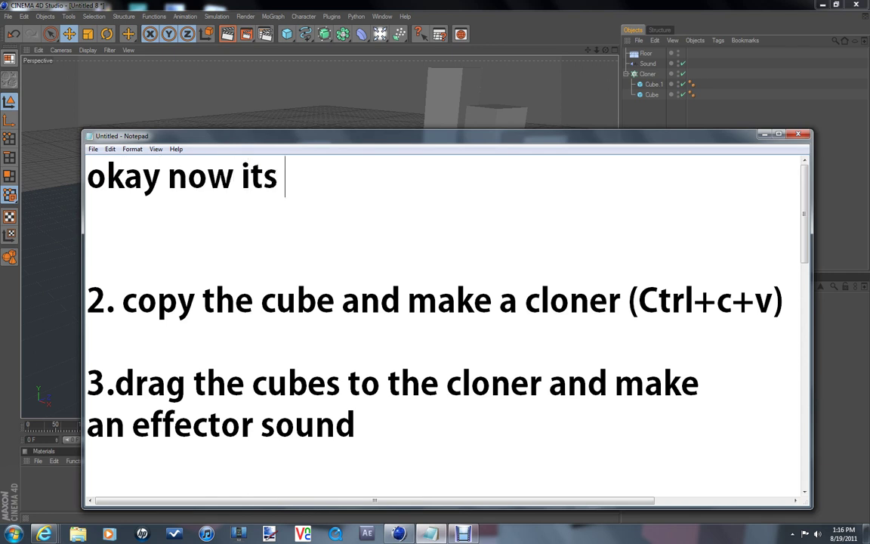
{"action": "type", "text": "better"}
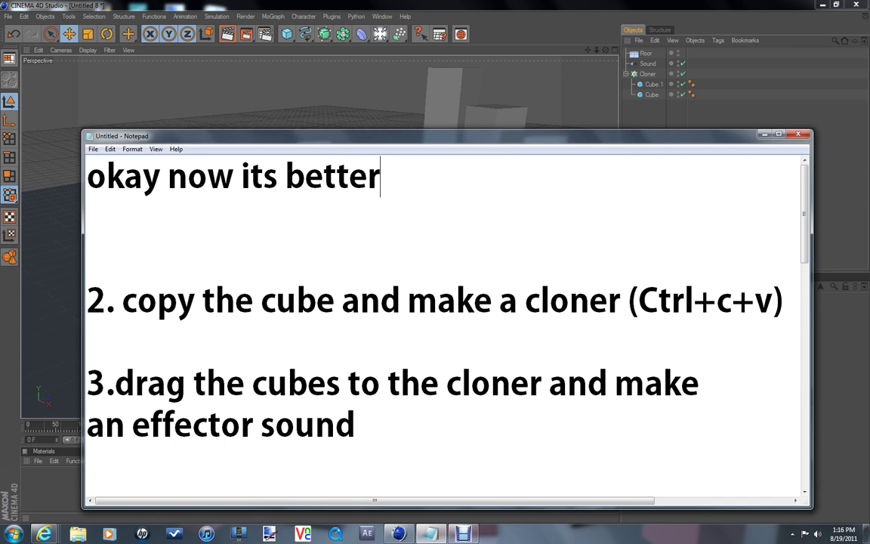